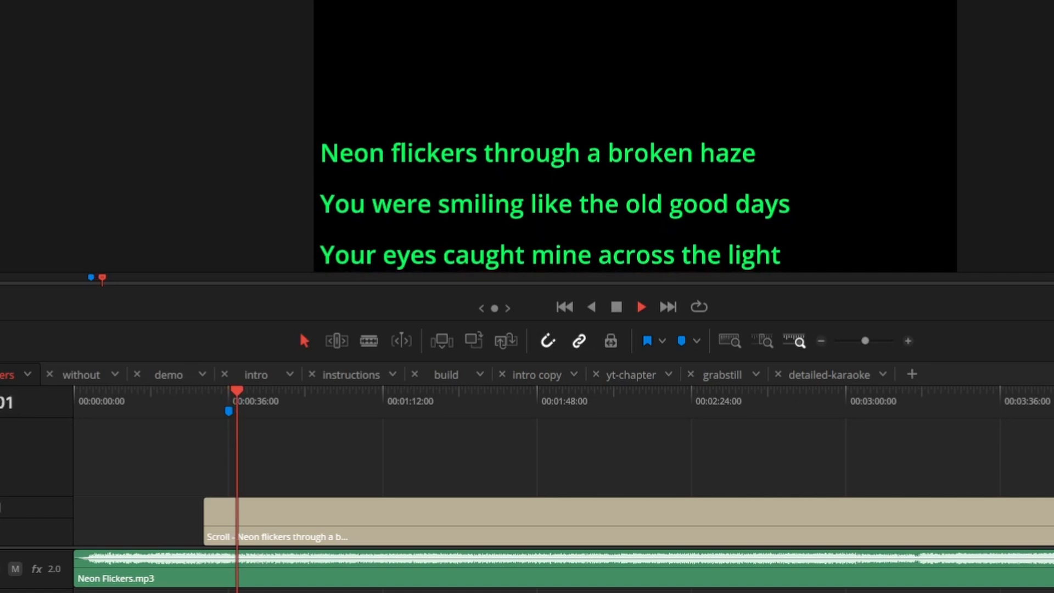
- Add a timeline marker at the start of each successive lyric line while the Neon Flickers song plays
key("m")
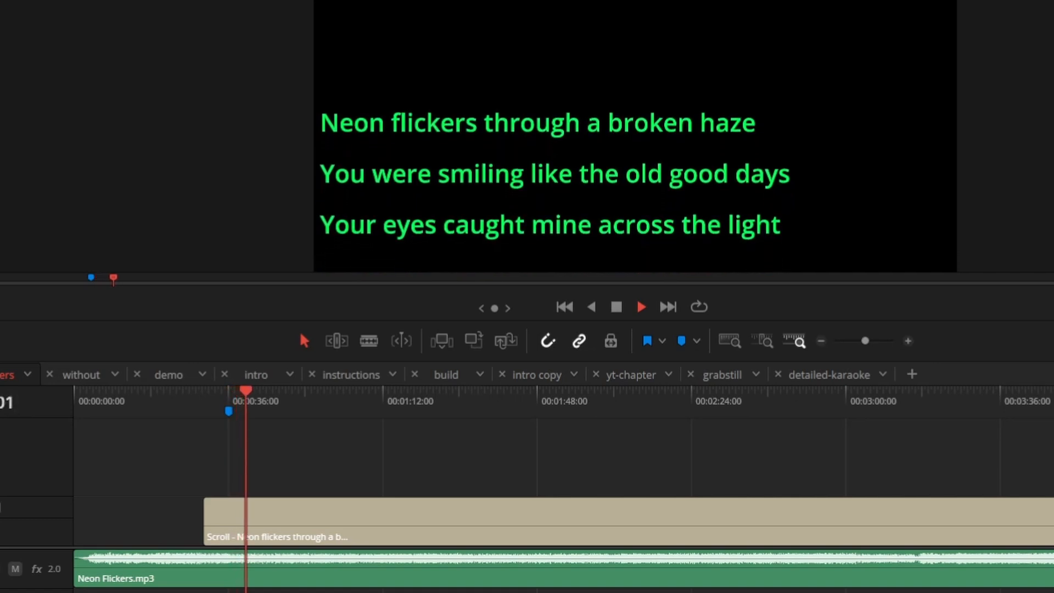
key("m")
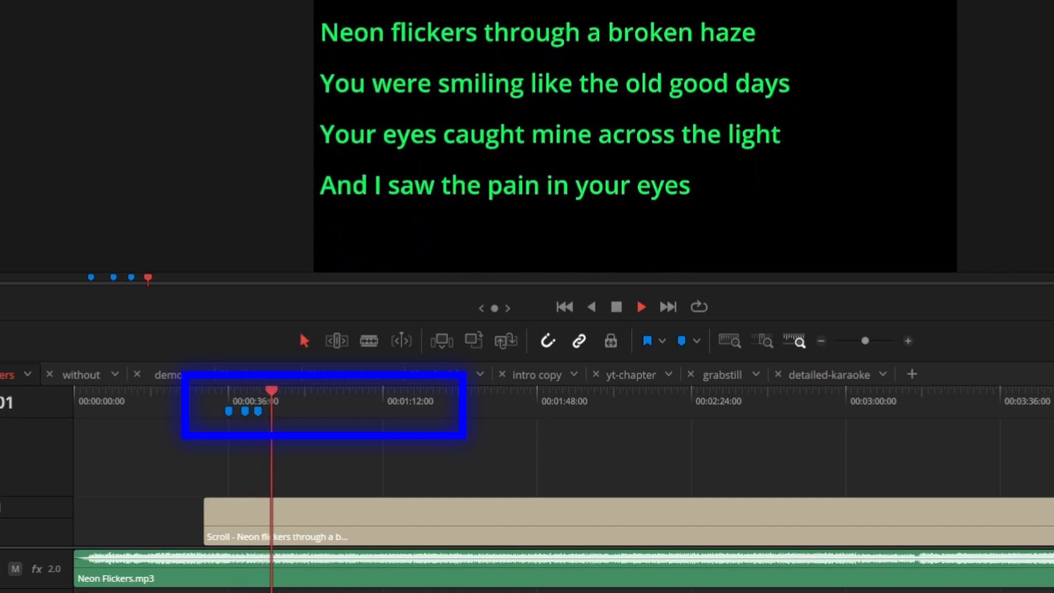
key("m")
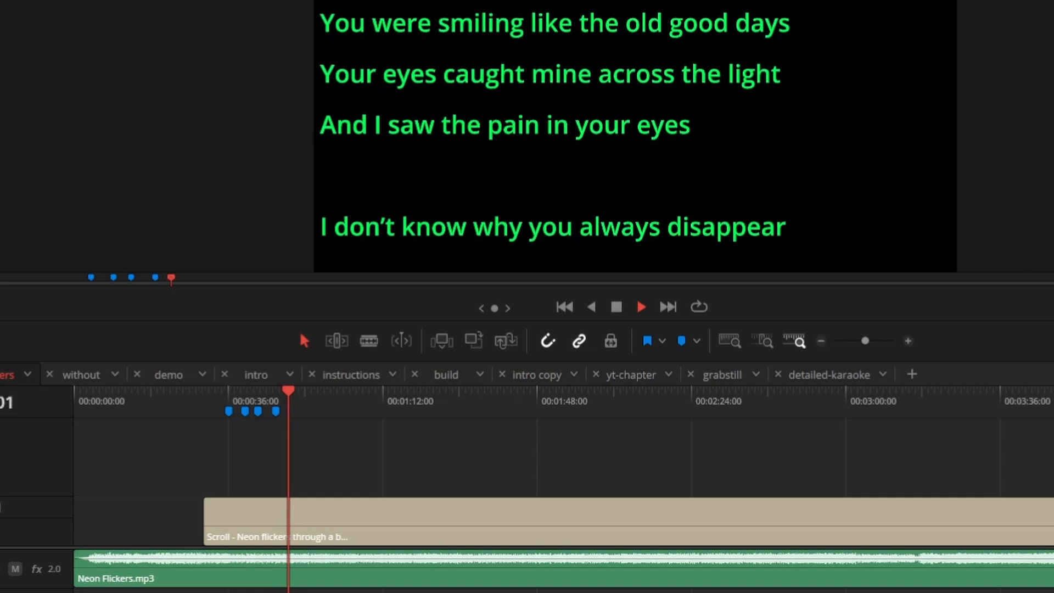
key("m")
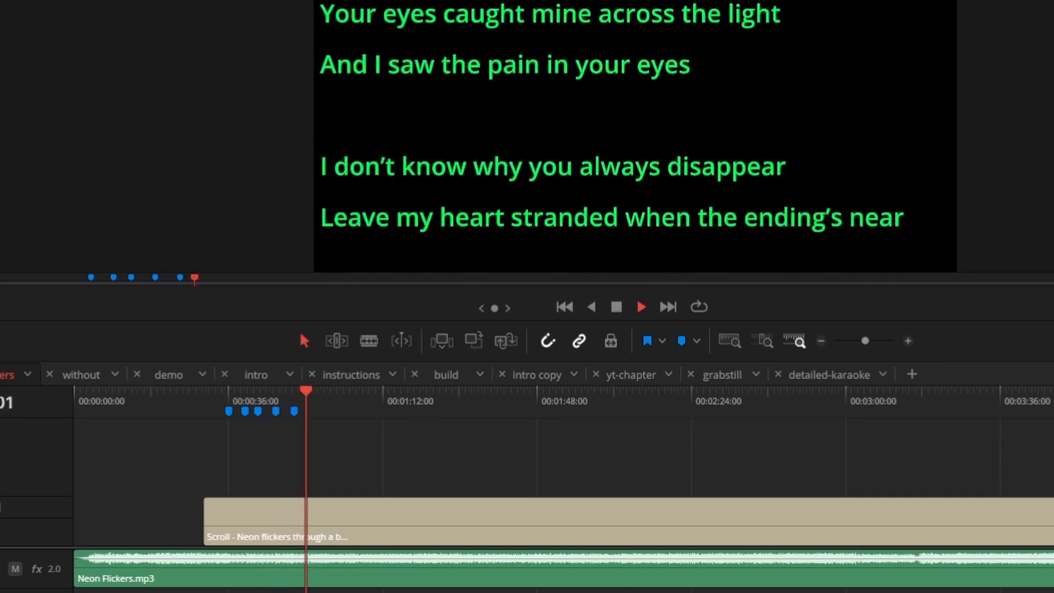
key("m")
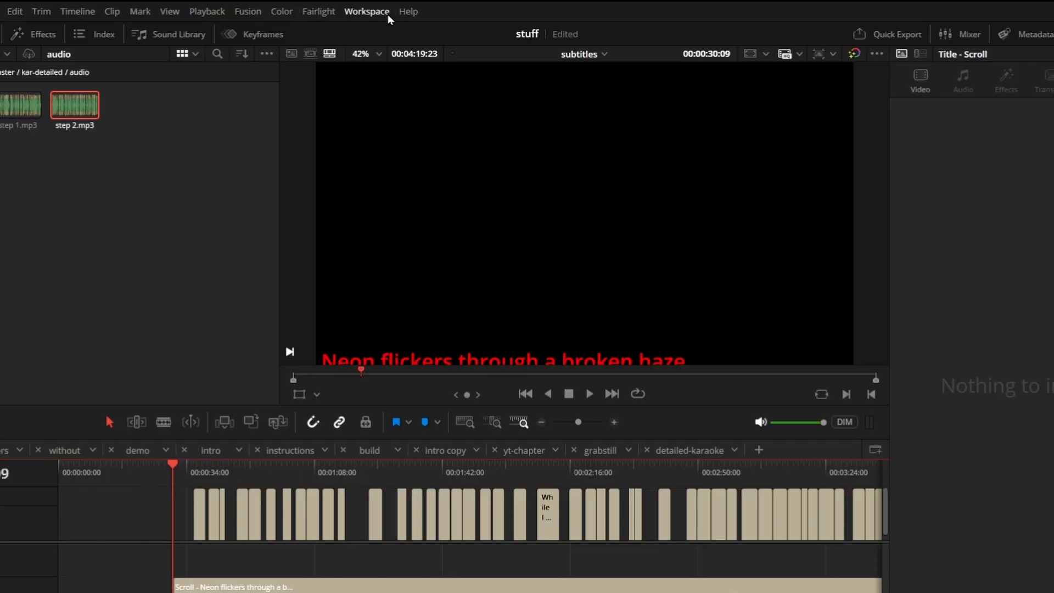
- Run the LRCEditor script on the subtitles timeline, then paste the song's plain lyrics and load them
left_click(366, 12)
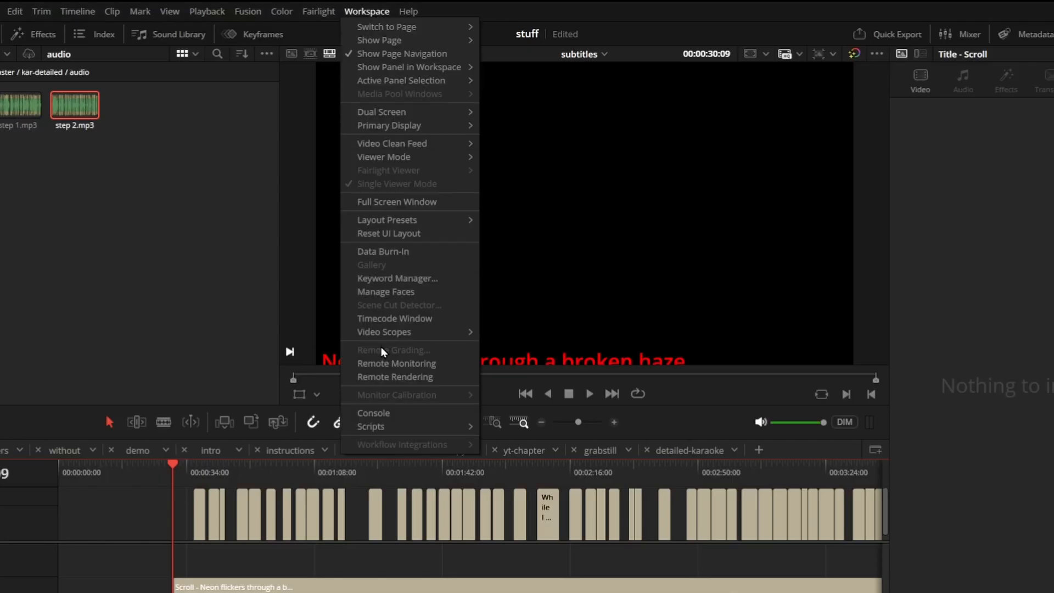
mouse_move(391, 430)
mouse_move(503, 439)
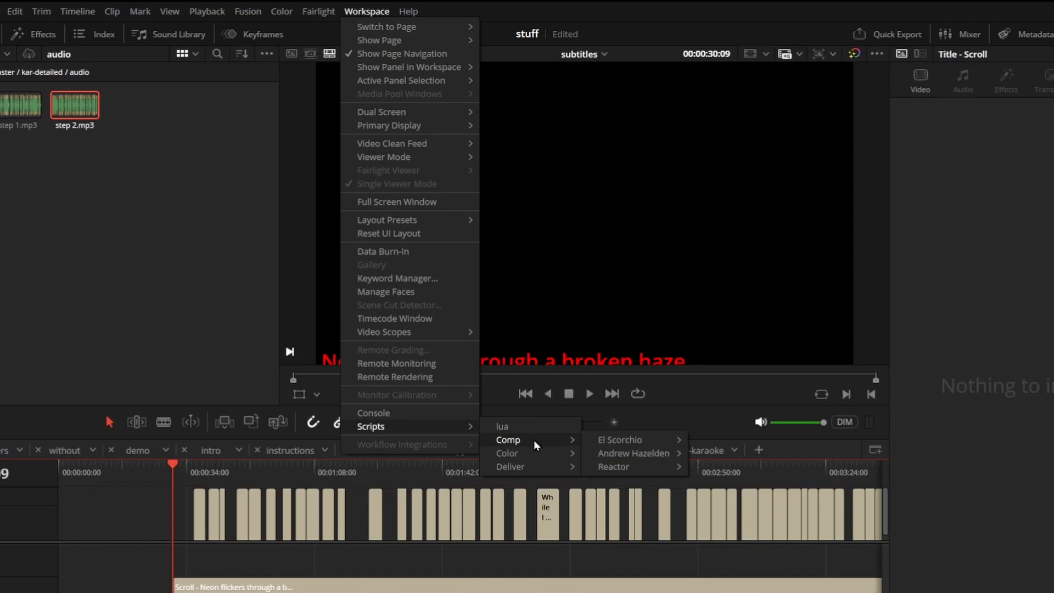
mouse_move(602, 438)
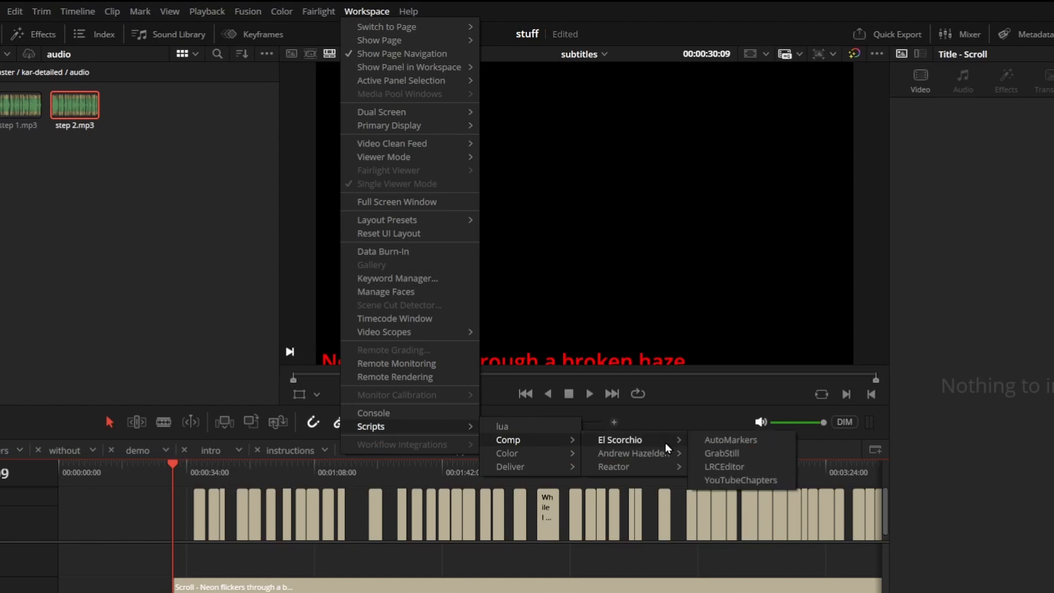
left_click(750, 455)
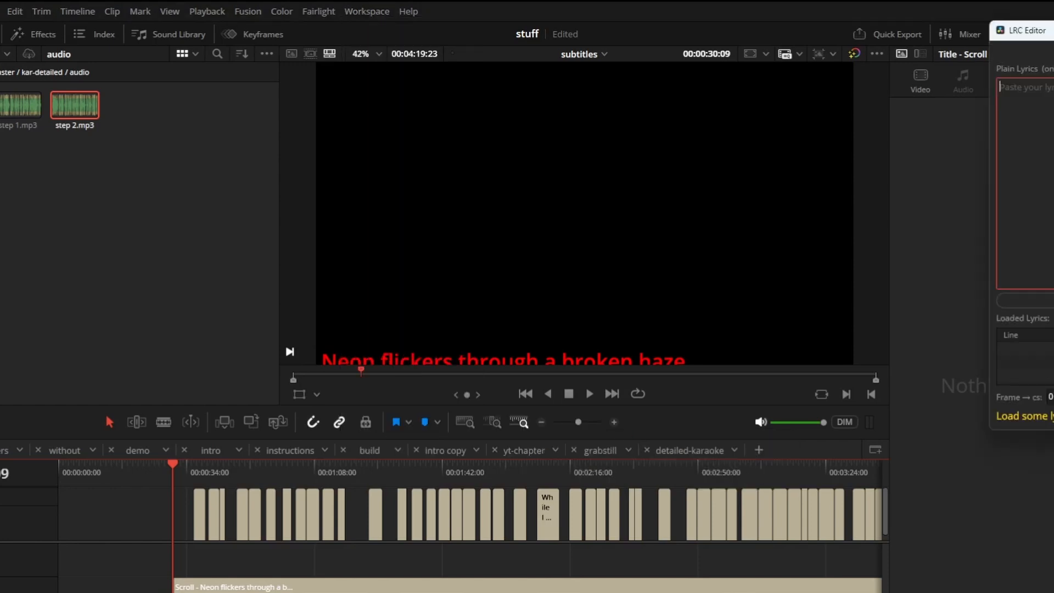
right_click(176, 181)
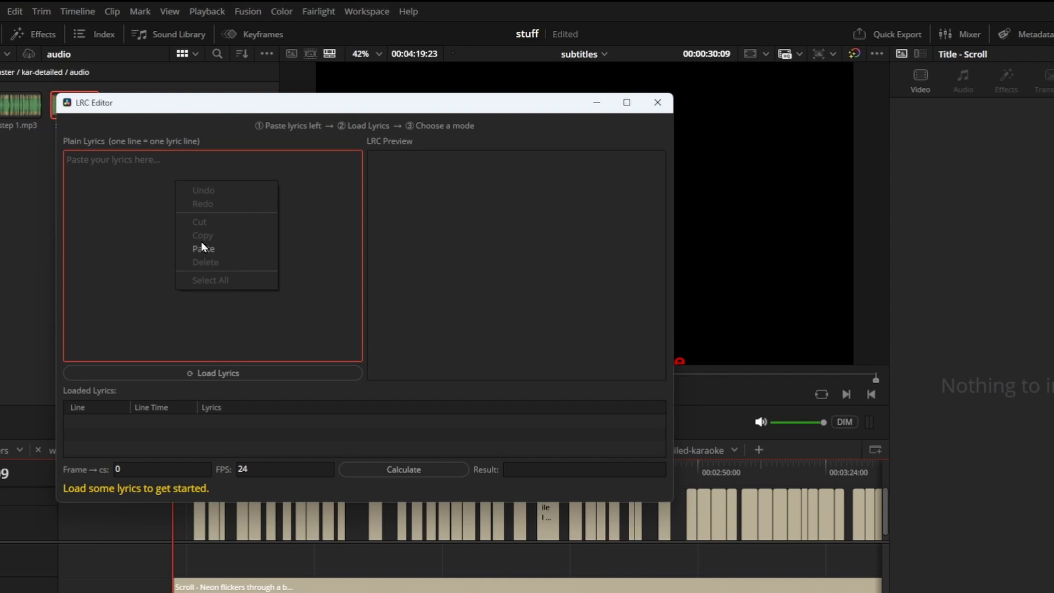
left_click(203, 249)
left_click(152, 372)
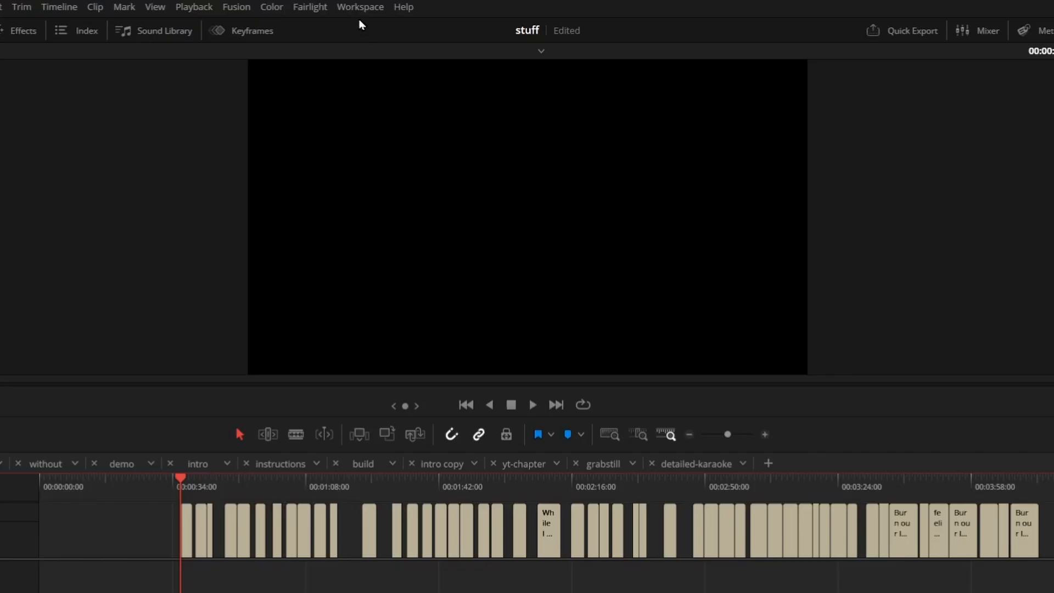
- Run the AutoMarkers script to add numbered blue markers at the start of each subtitle clip in the subtitles timeline
left_click(360, 8)
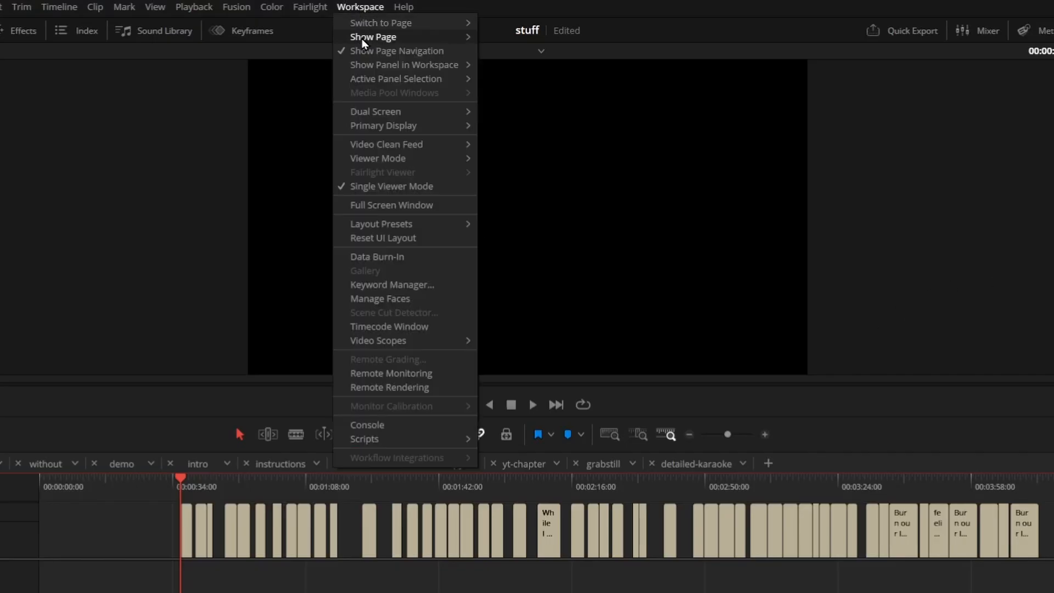
mouse_move(429, 439)
mouse_move(527, 452)
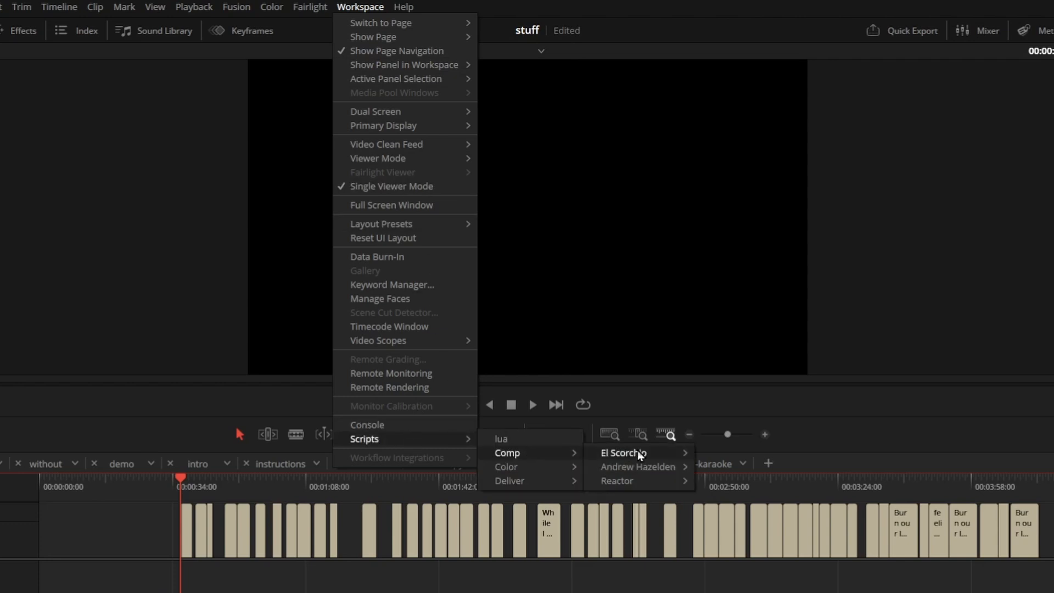
mouse_move(631, 452)
left_click(735, 452)
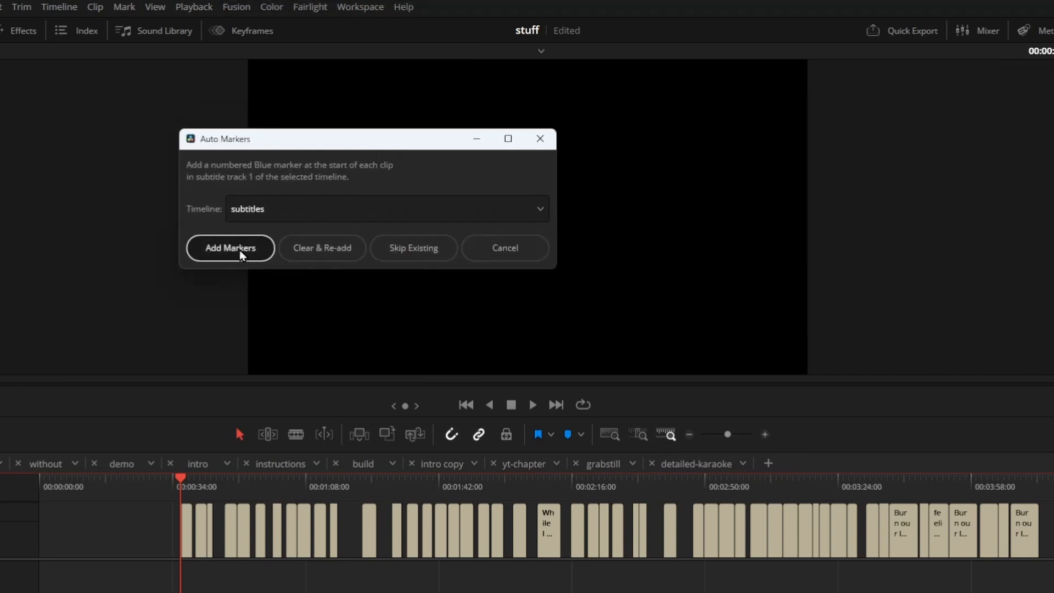
left_click(239, 249)
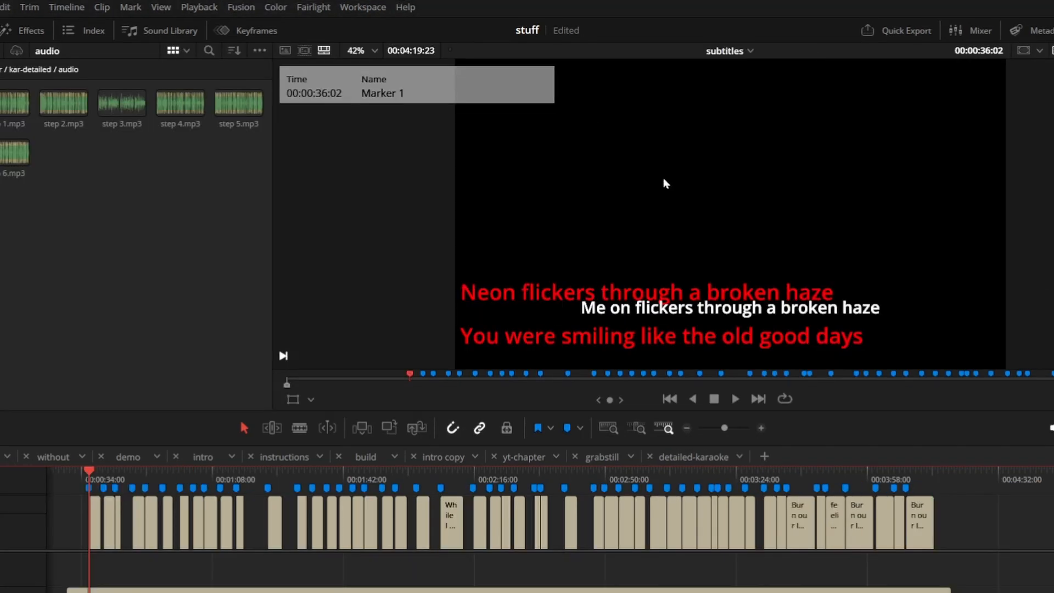
- Reopen the LRCEditor script, paste the plain lyrics into the empty editor, and load them as lyric lines
left_click(362, 8)
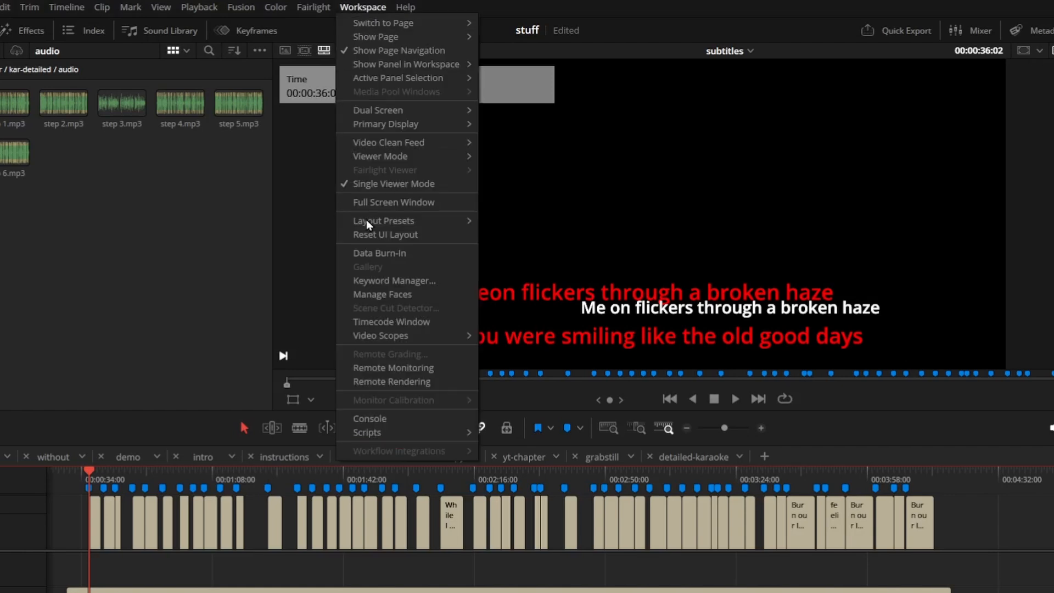
mouse_move(377, 433)
mouse_move(523, 451)
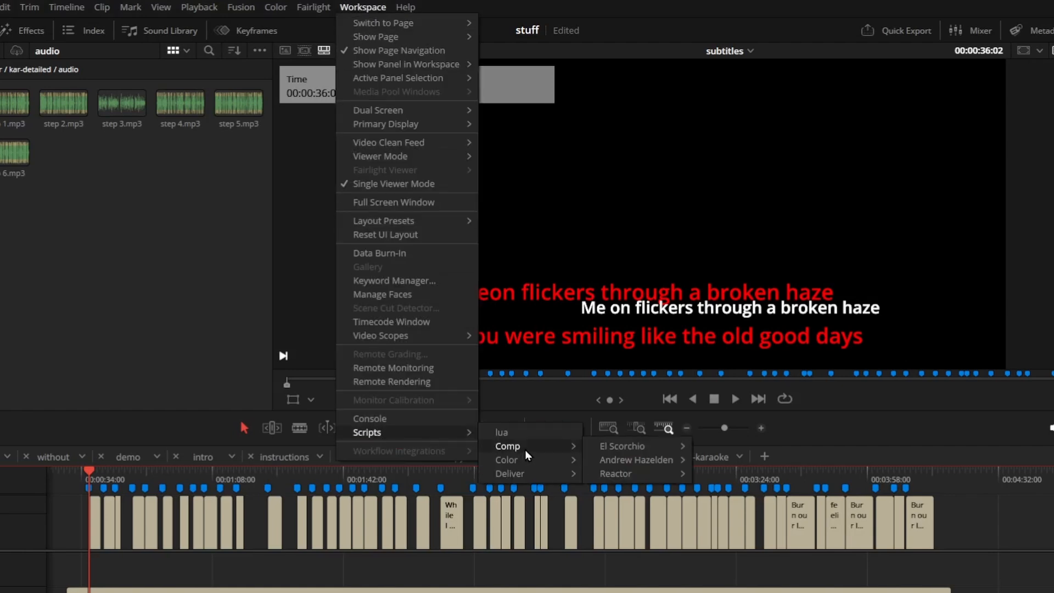
mouse_move(611, 445)
left_click(727, 474)
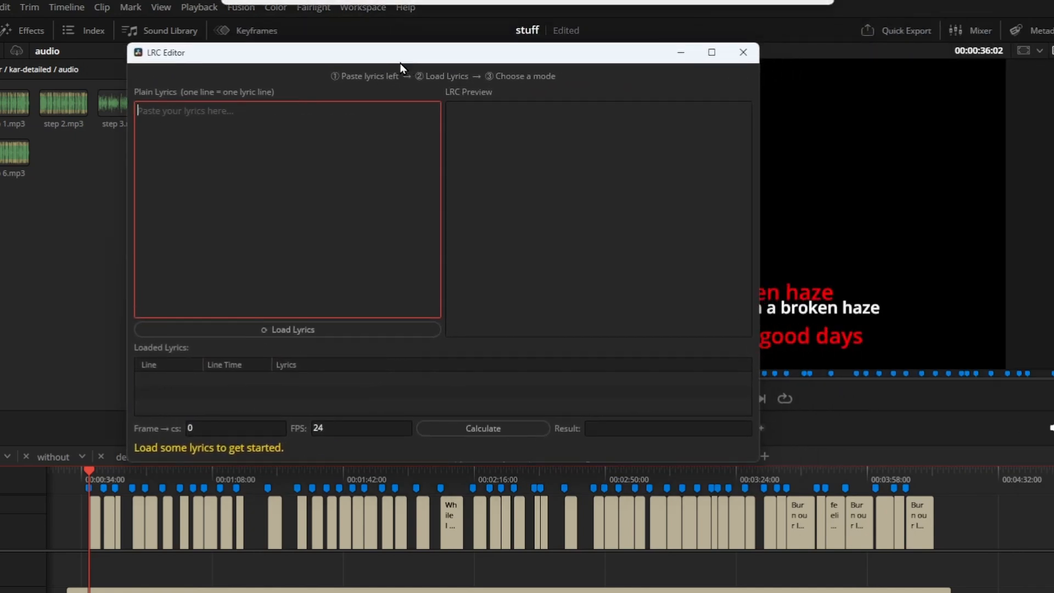
right_click(210, 147)
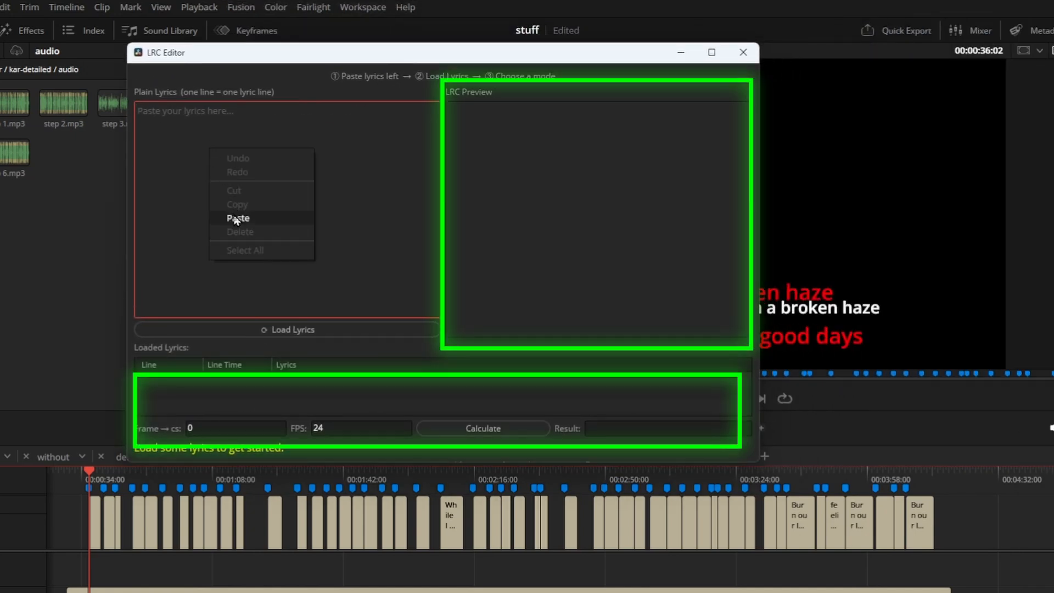
left_click(237, 218)
left_click(269, 330)
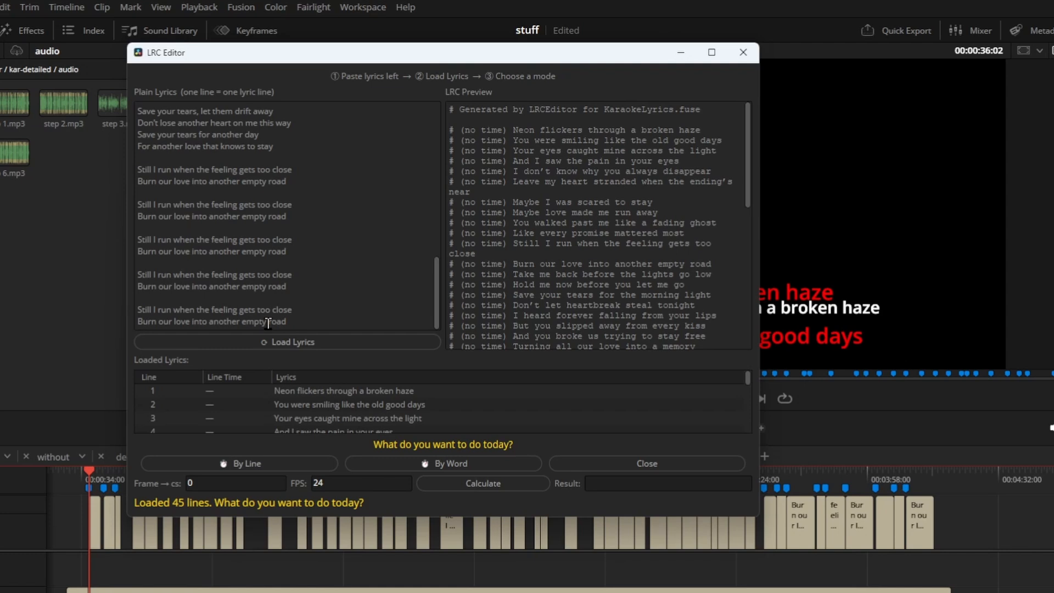
- Choose By Line mode, sync the loaded lyric lines to the timeline markers, and review the resulting timestamps
left_click(239, 464)
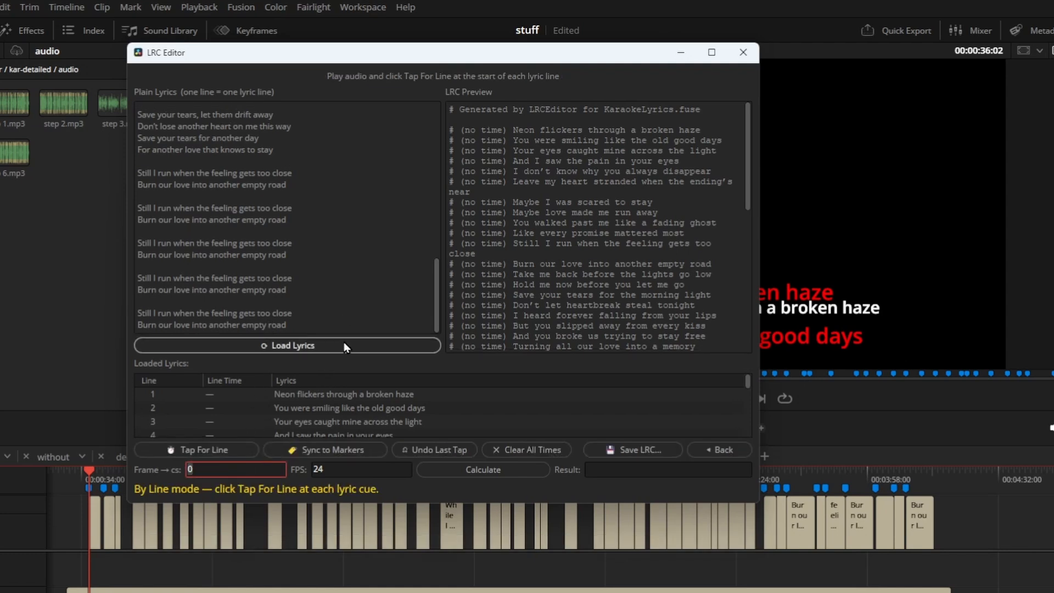
left_click(331, 448)
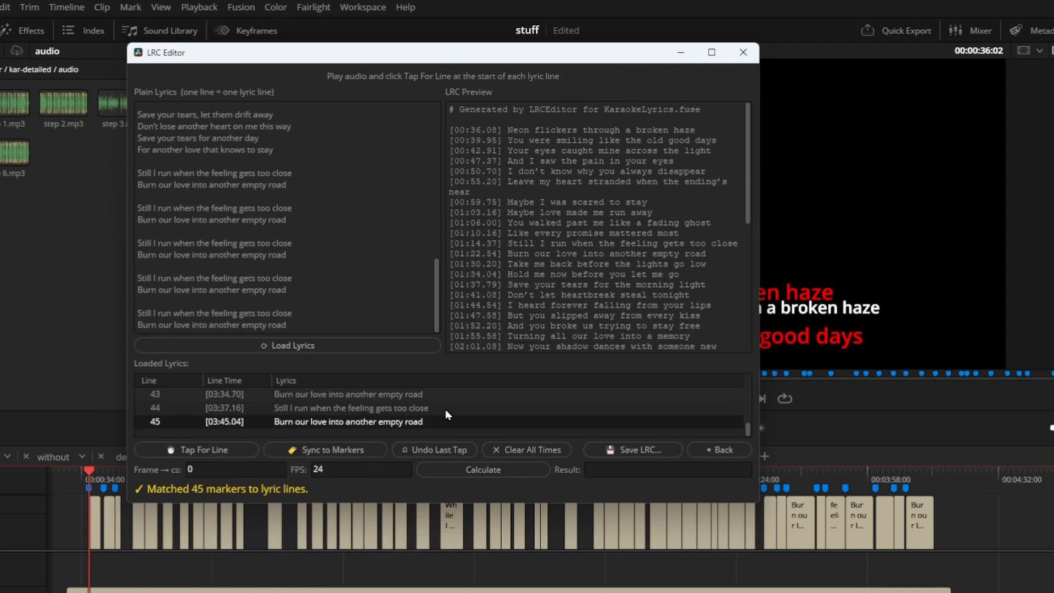
scroll(592, 271, "down", 9)
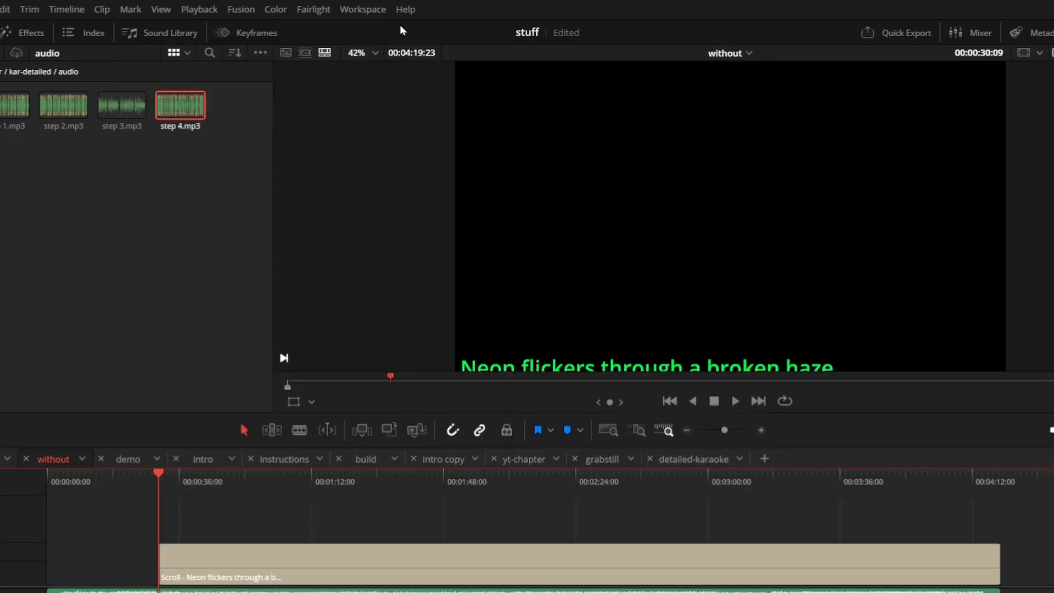
- Run the LRCEditor script on the "without" timeline, with the song lyrics loaded in By Line mode
left_click(357, 11)
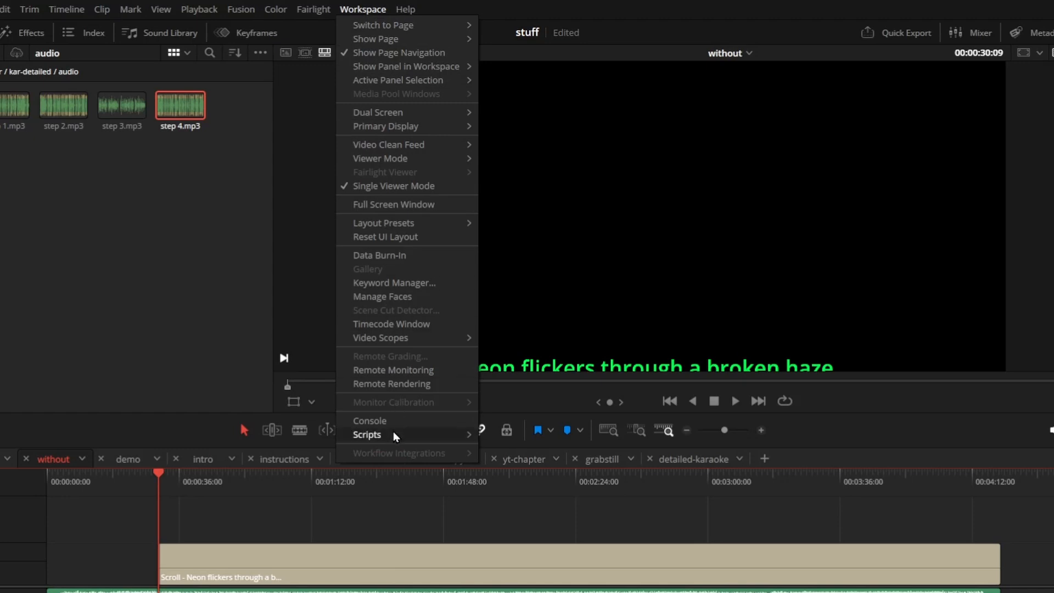
mouse_move(393, 432)
mouse_move(521, 447)
mouse_move(619, 452)
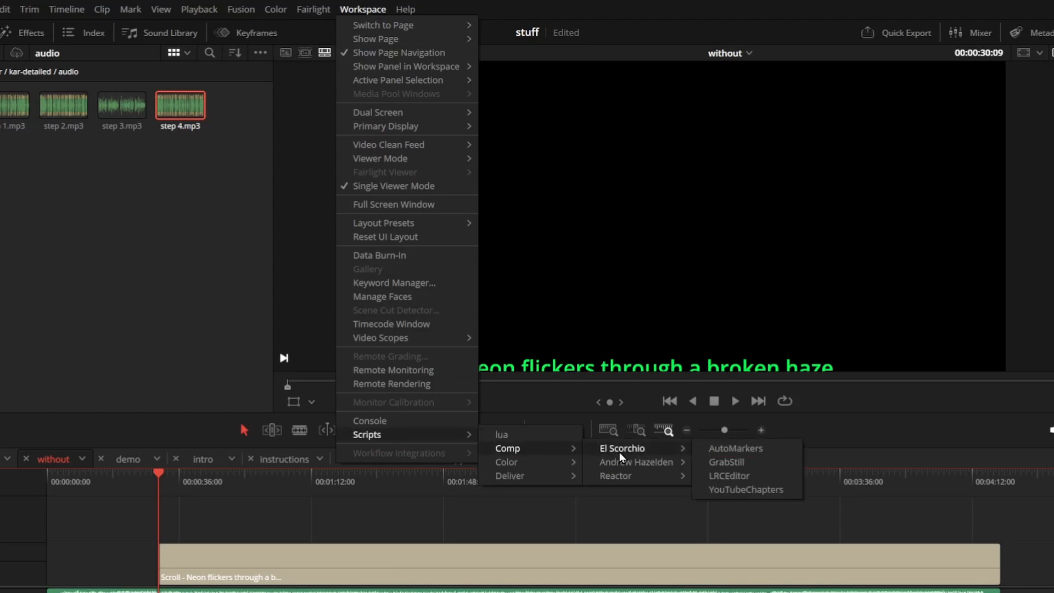
left_click(746, 476)
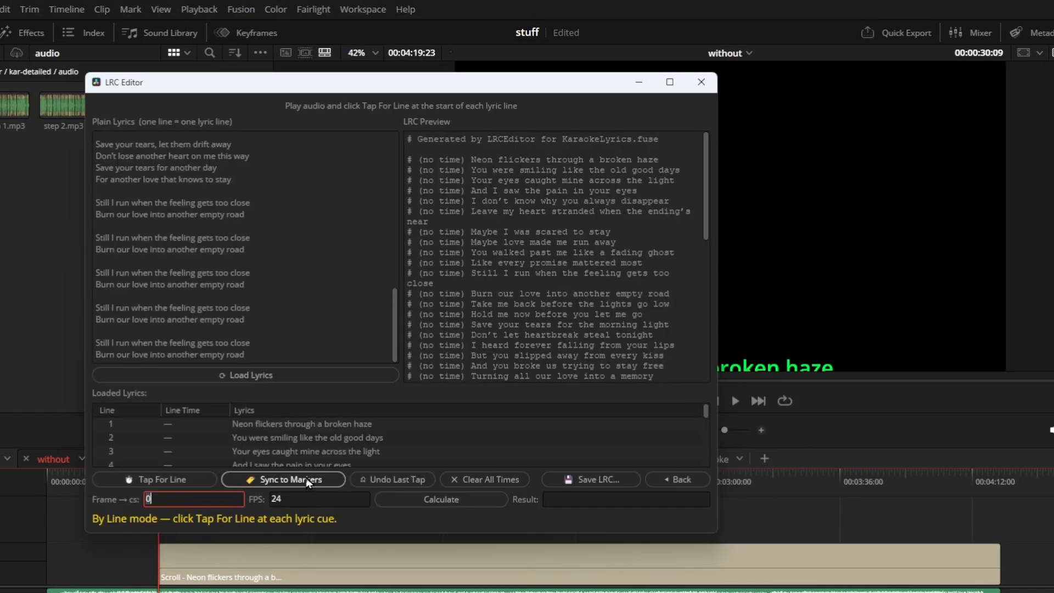
- Stamp the first lyric line, "Neon flickers through a broken haze", with its start time at timecode 00:00:36:03
left_click(282, 427)
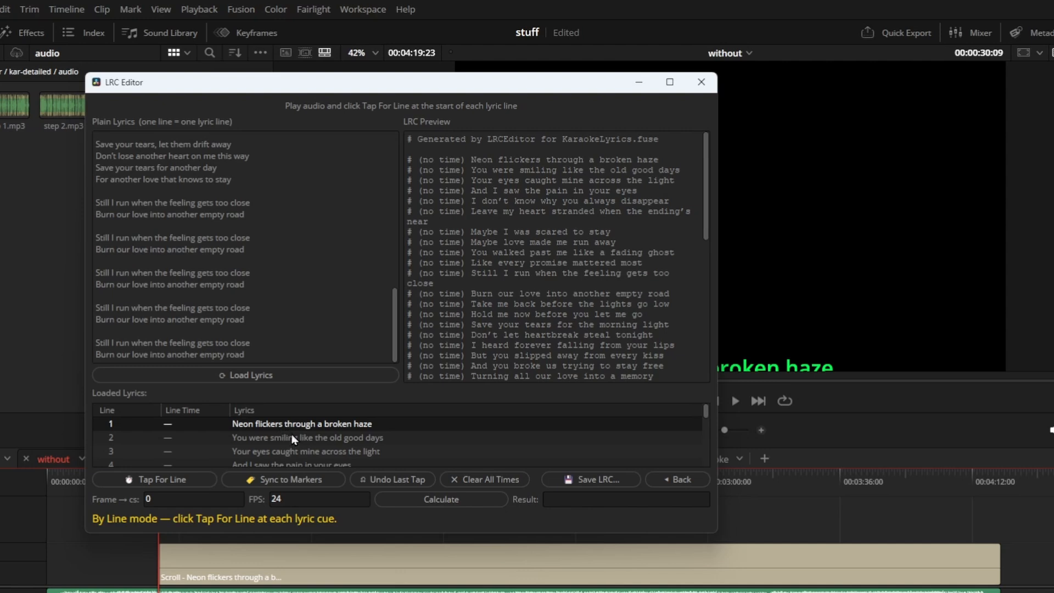
key("space")
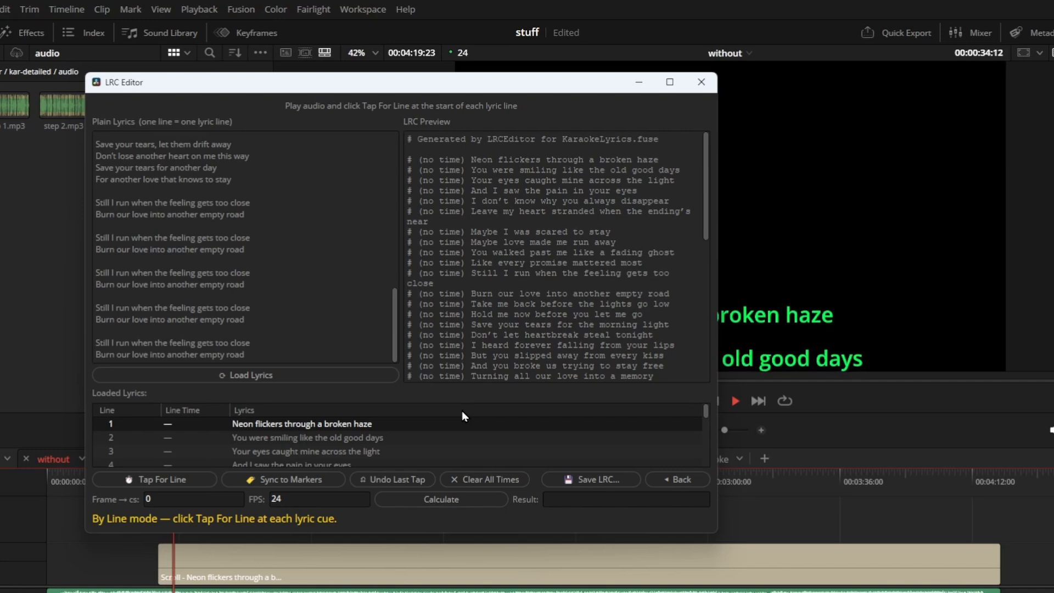
key("space")
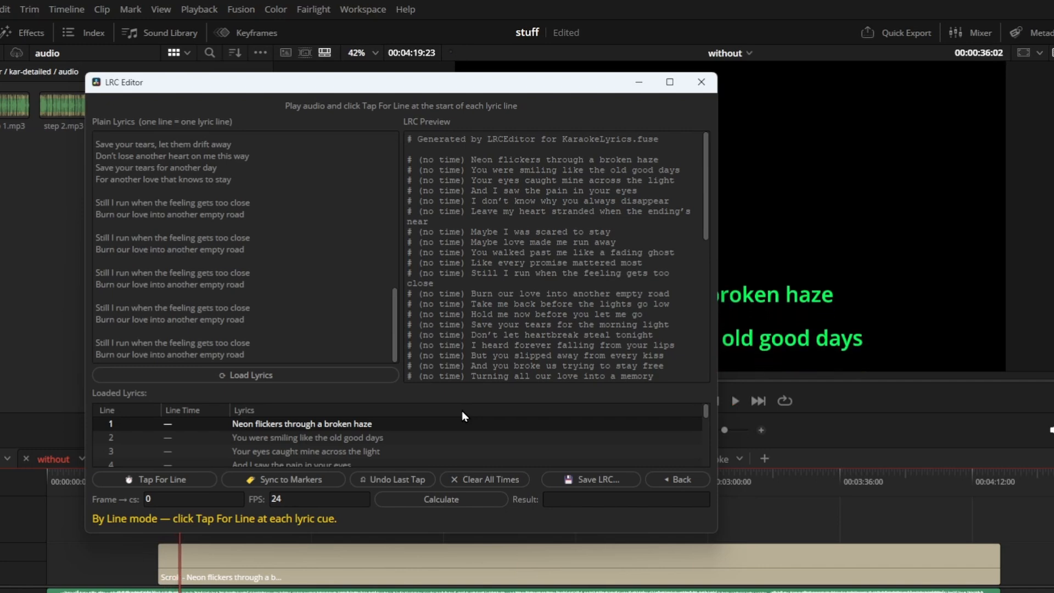
key("Left")
key("Left")
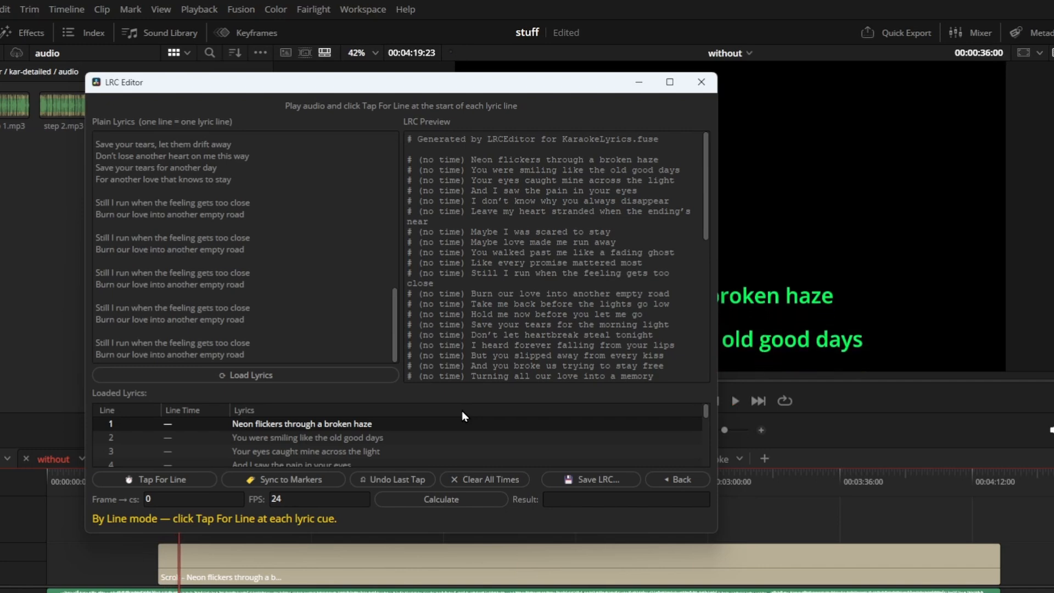
key("Right")
key("Right")
key("Right")
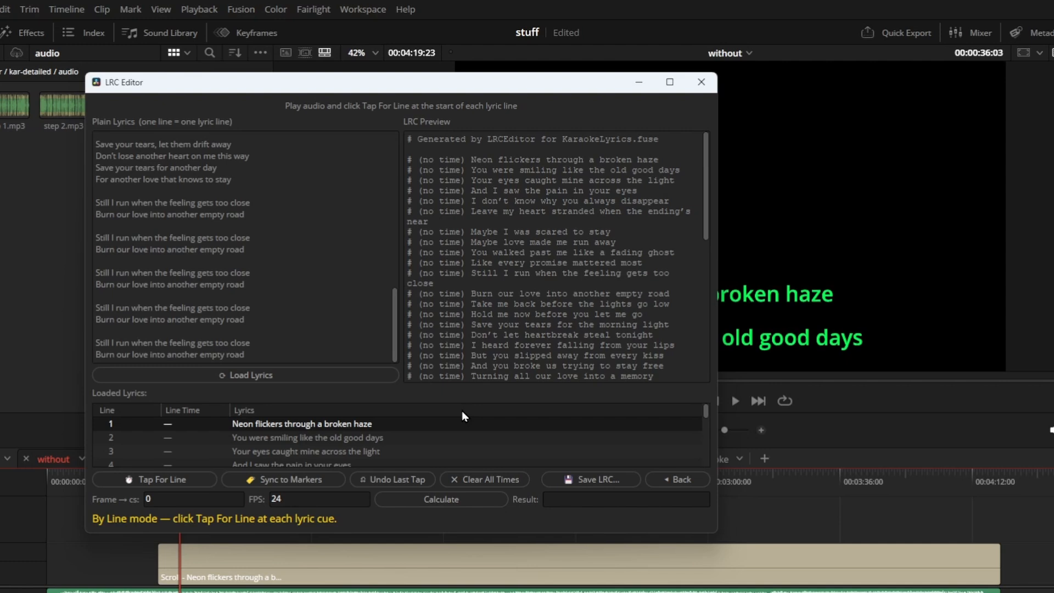
left_click(190, 477)
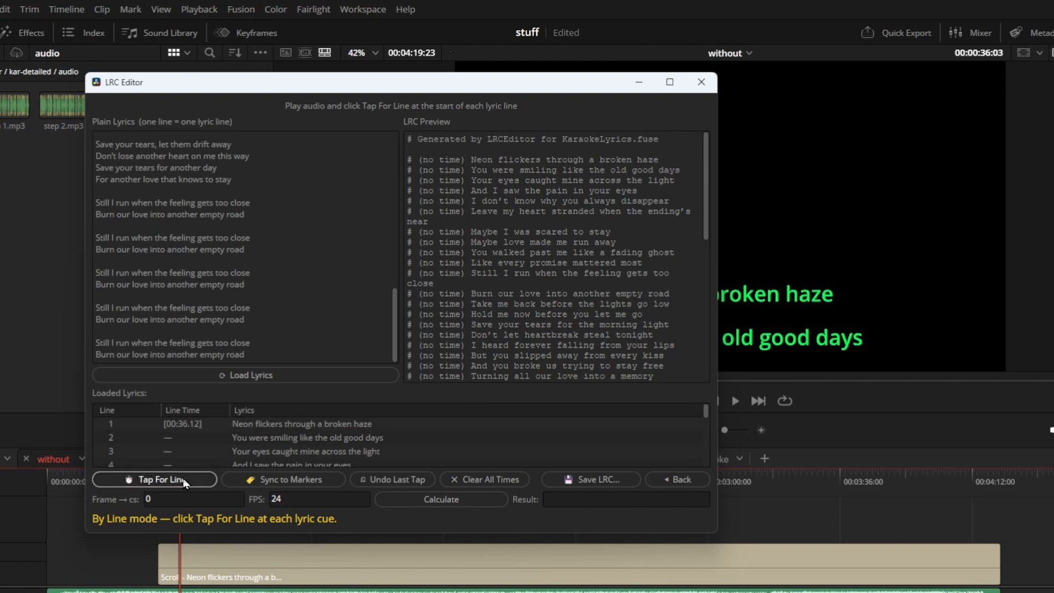
- Stamp the second lyric line at timecode 00:00:39:18 and play the song on to the third line at 00:00:43:01
key("space")
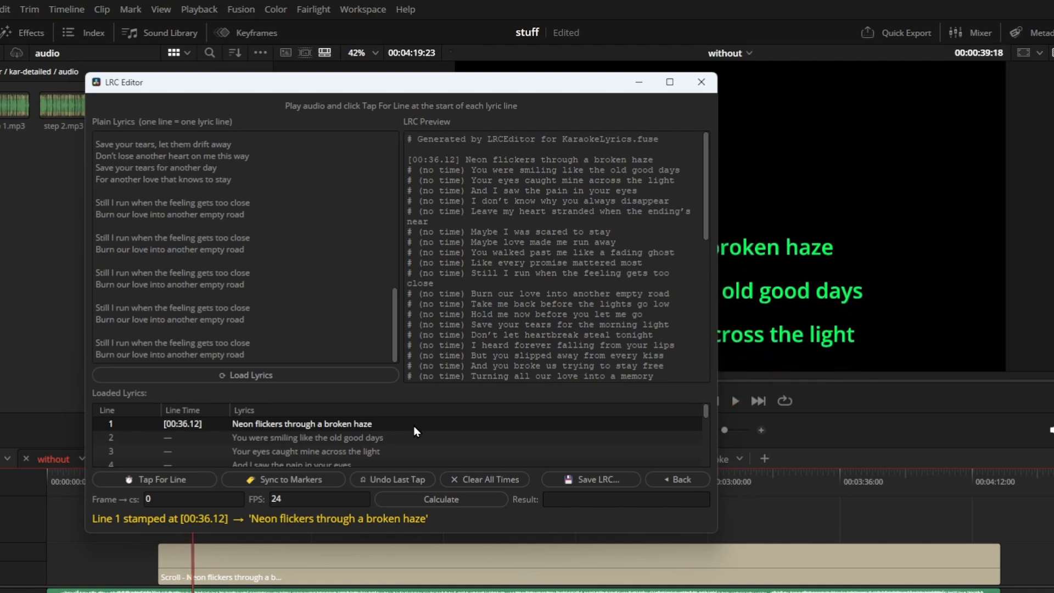
left_click(183, 481)
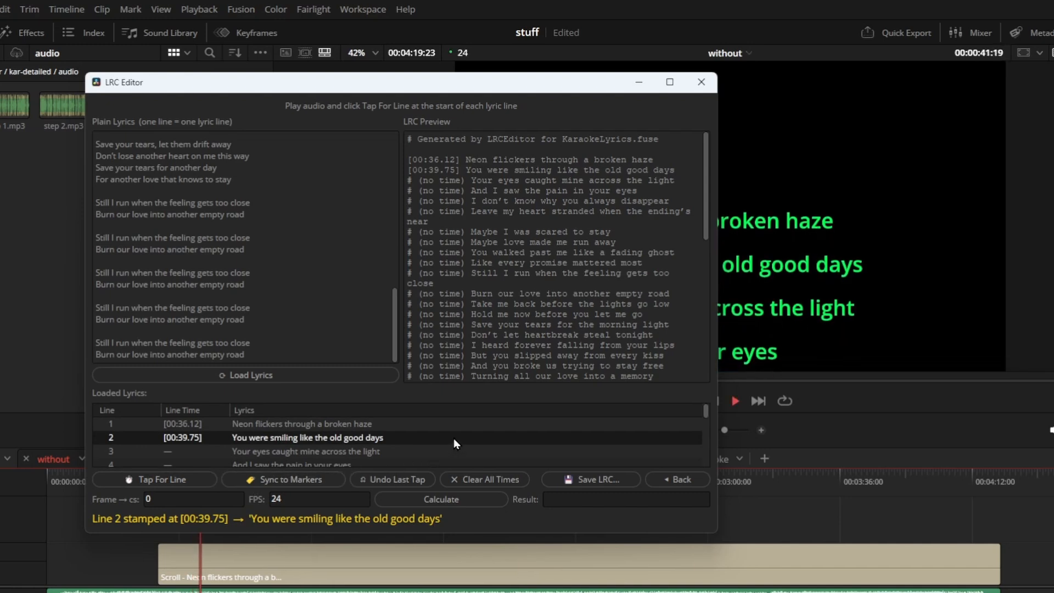
key("space")
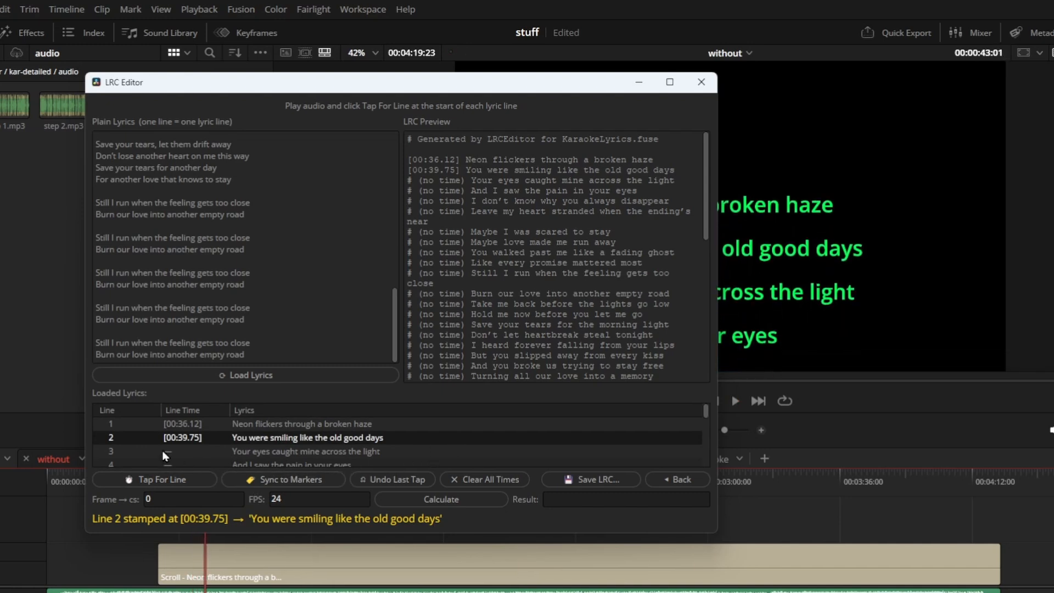
- Stamp the third lyric line, "Your eyes caught mine across the light", at timecode 00:00:43:01
left_click(146, 479)
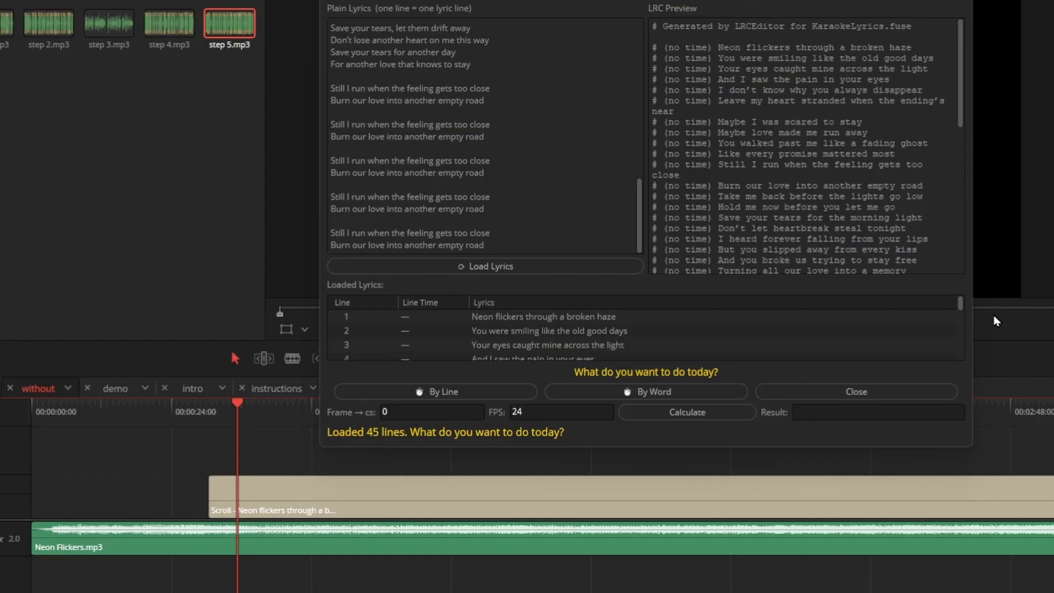
- Switch to By Word mode, load the first lyric line, and stamp its word "Neon" at 00:35.91
left_click(689, 392)
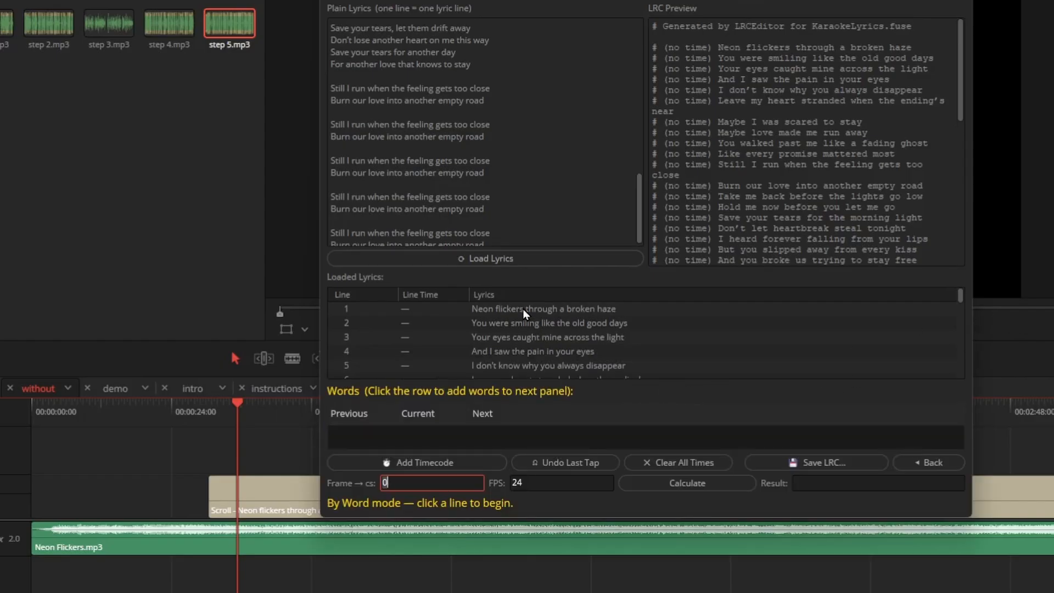
left_click(523, 308)
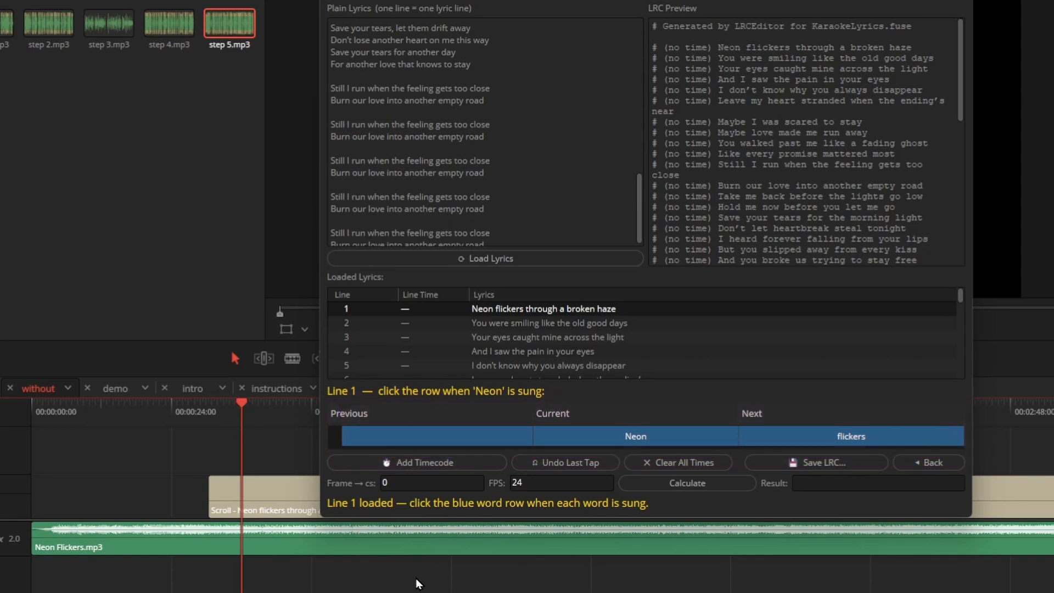
scroll(416, 578, "up", 7)
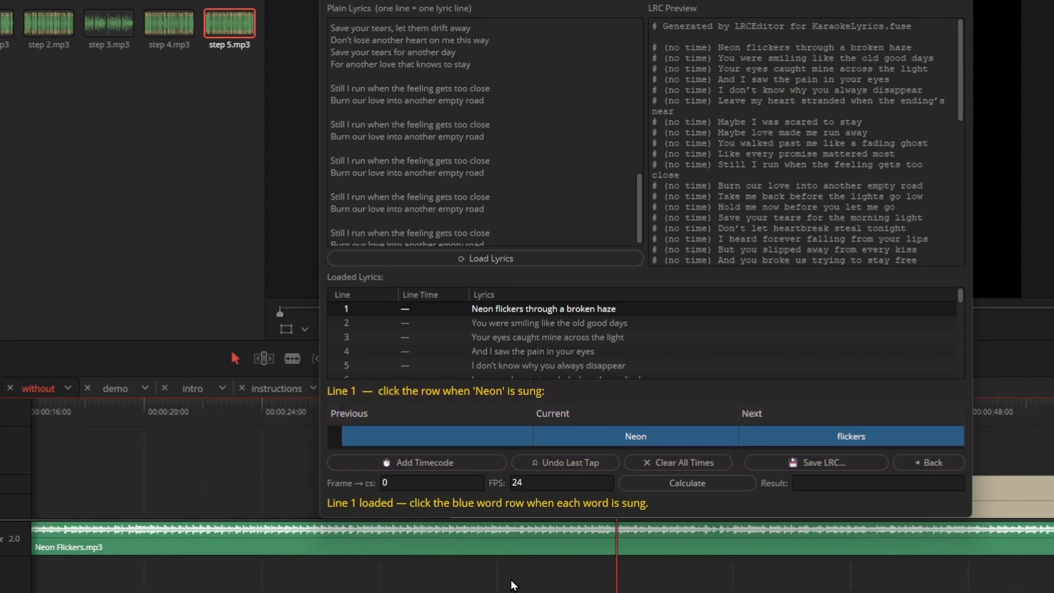
scroll(658, 543, "down", 3)
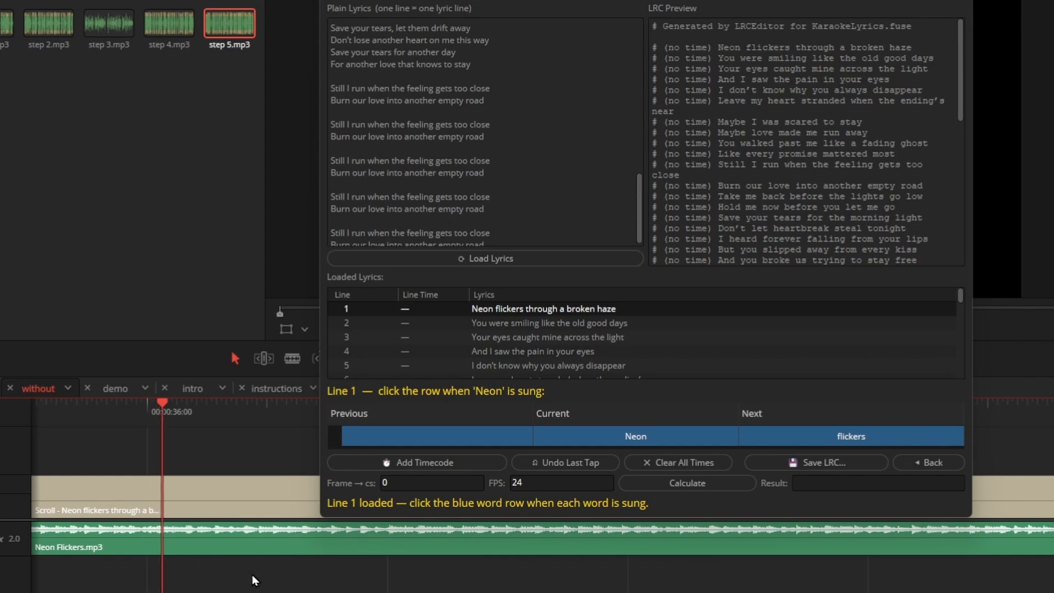
left_click(122, 418)
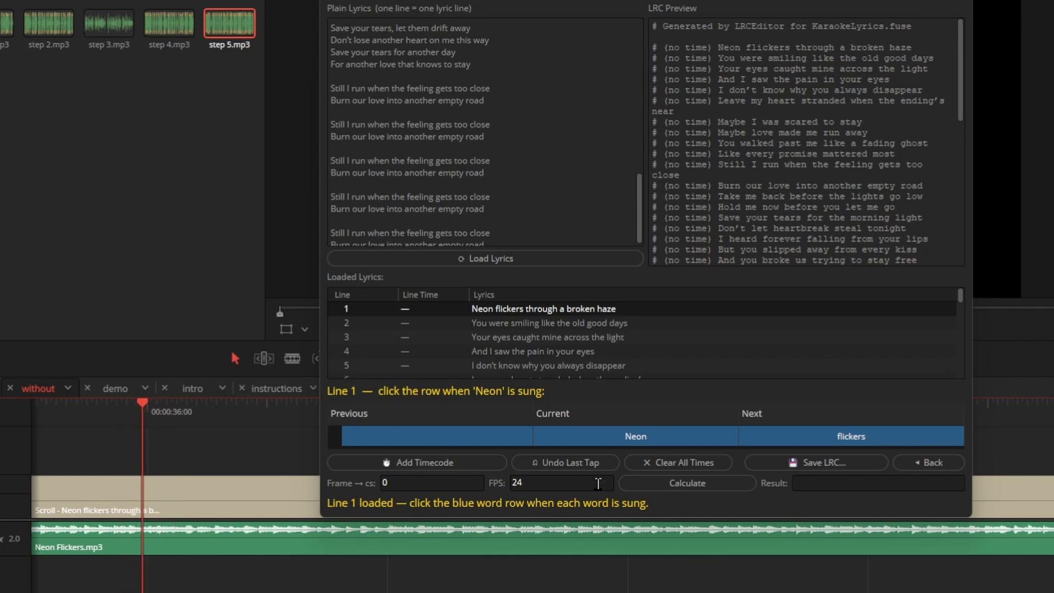
left_click(414, 465)
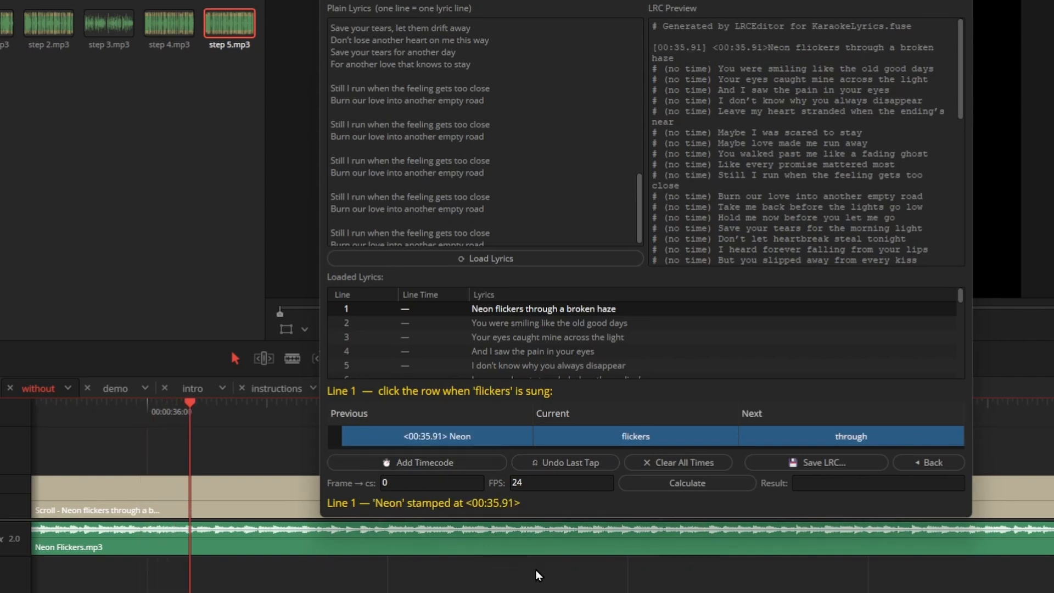
- Step the playhead back to where "flickers" is sung and stamp that word at 00:36.58
key("Left")
key("Left")
key("Left")
key("Left")
key("Left")
key("Left")
key("Left")
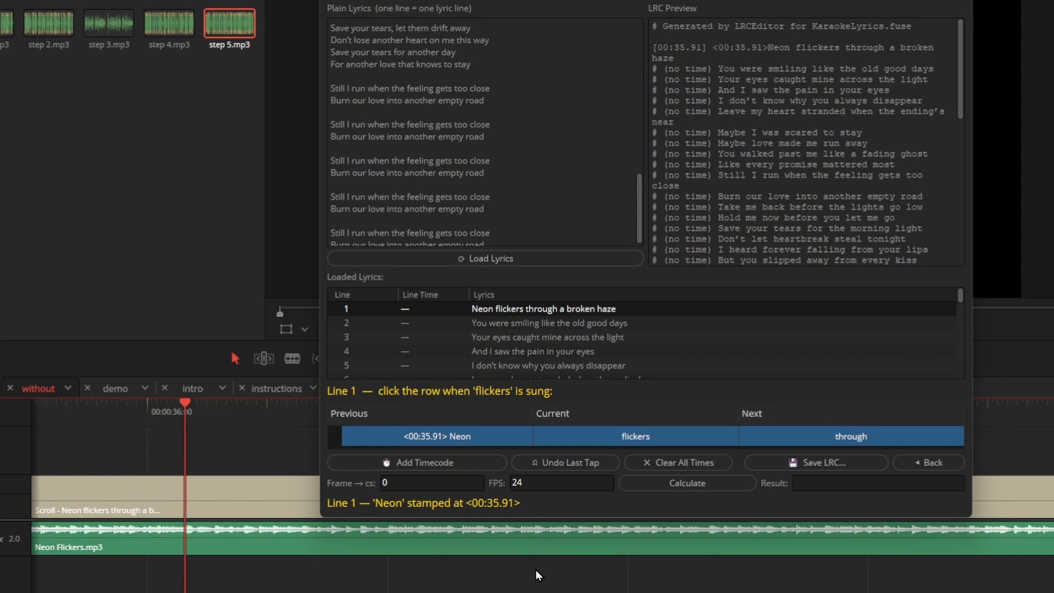
left_click(665, 441)
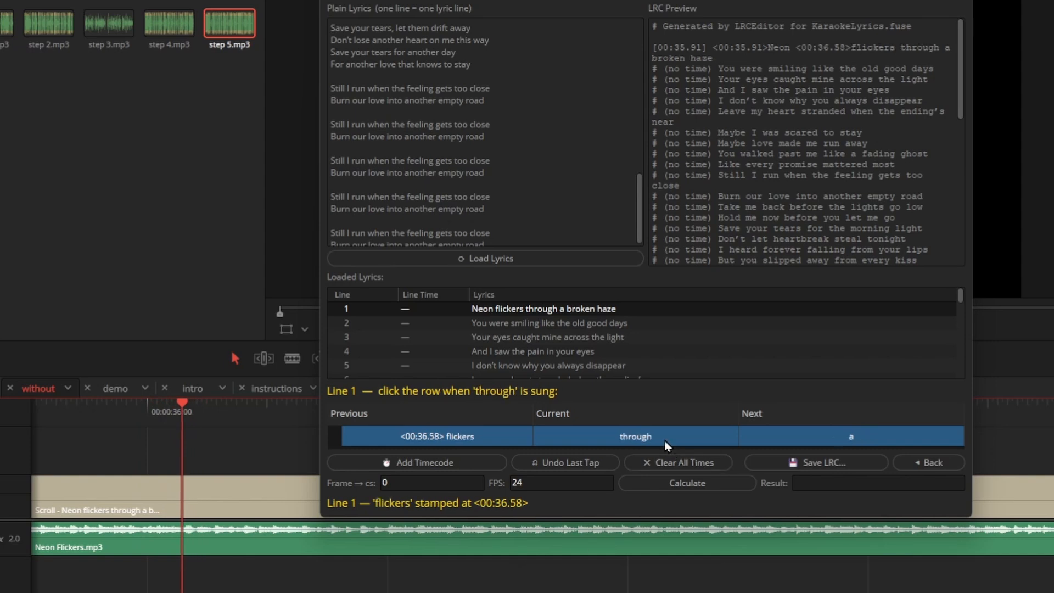
- Play on, fine-tune the playhead to the start of "through", and stamp that word at 00:37.08
key("space")
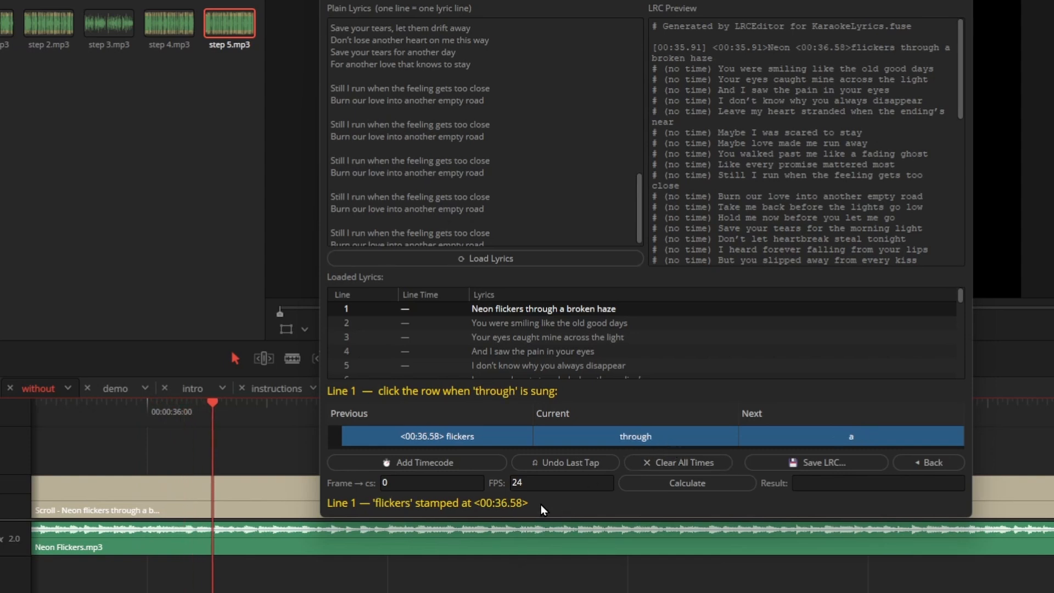
key("Left")
key("Left")
key("Left")
key("Left")
key("Left")
key("Left")
key("Left")
key("Left")
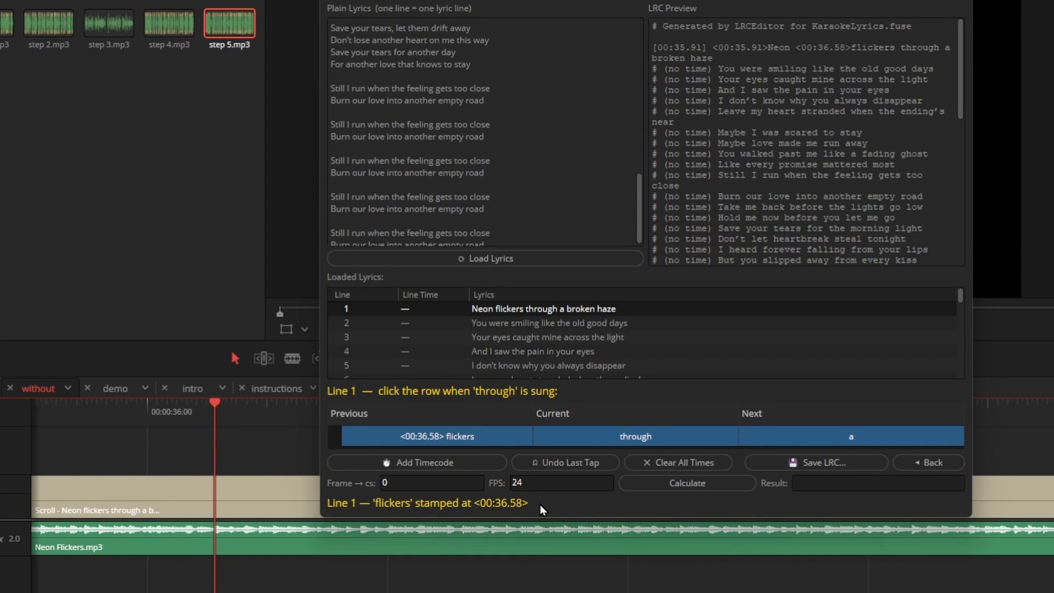
key("Left")
key("Left")
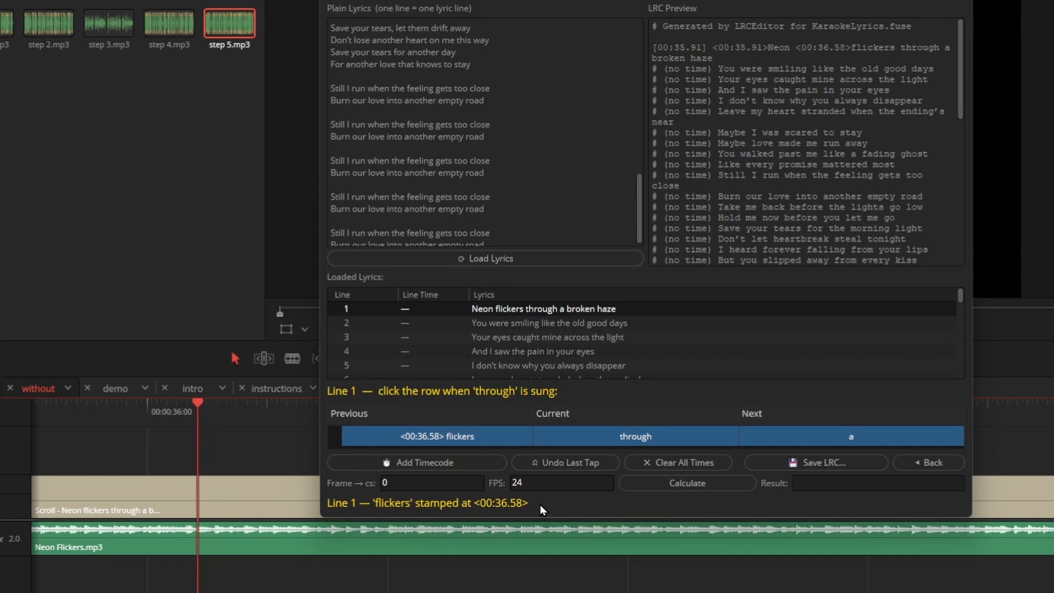
key("space")
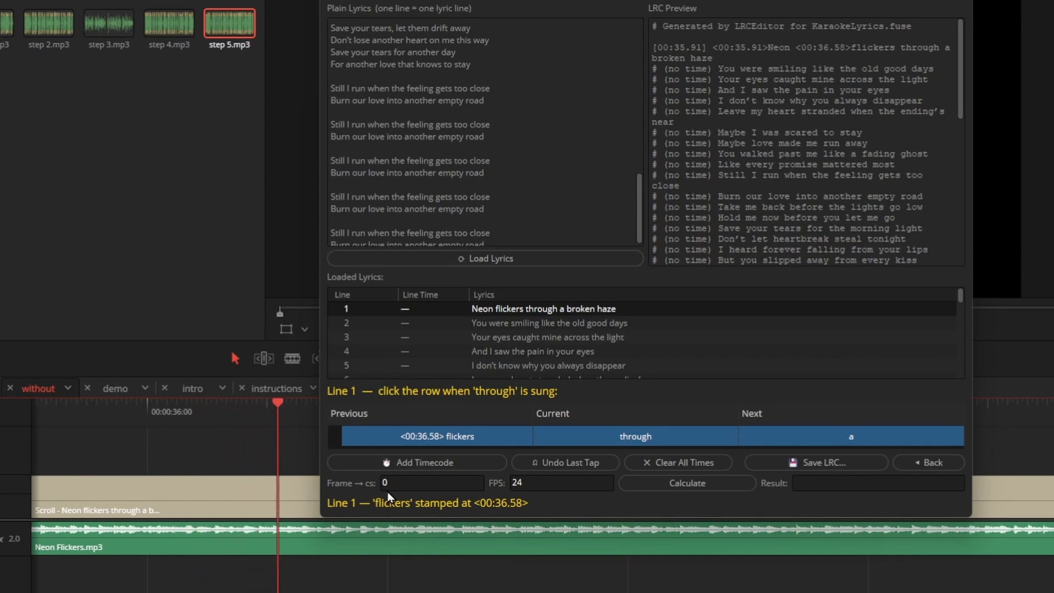
left_click_drag(282, 426, 215, 419)
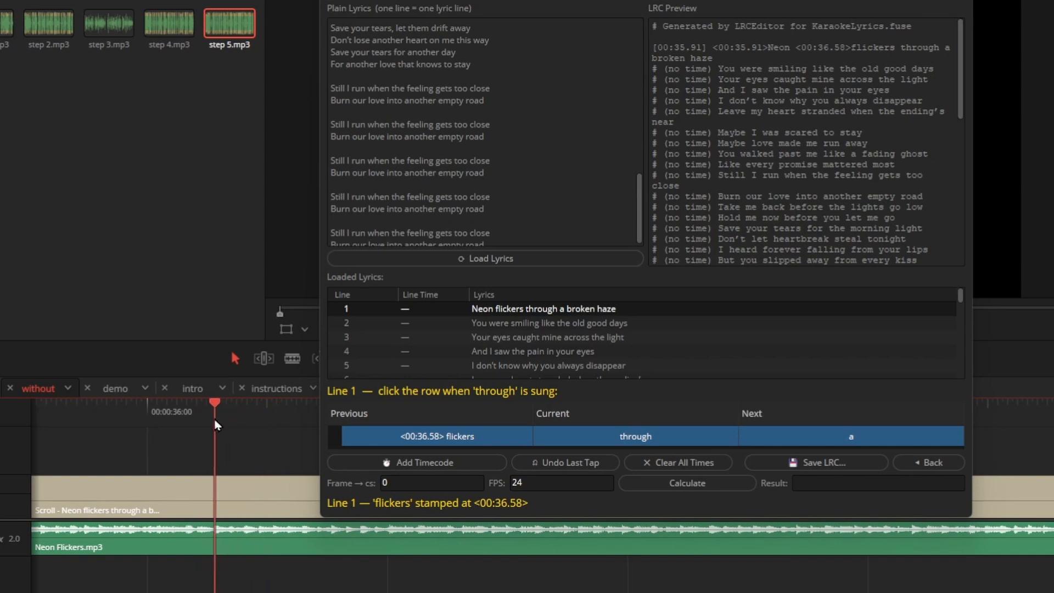
key("Left")
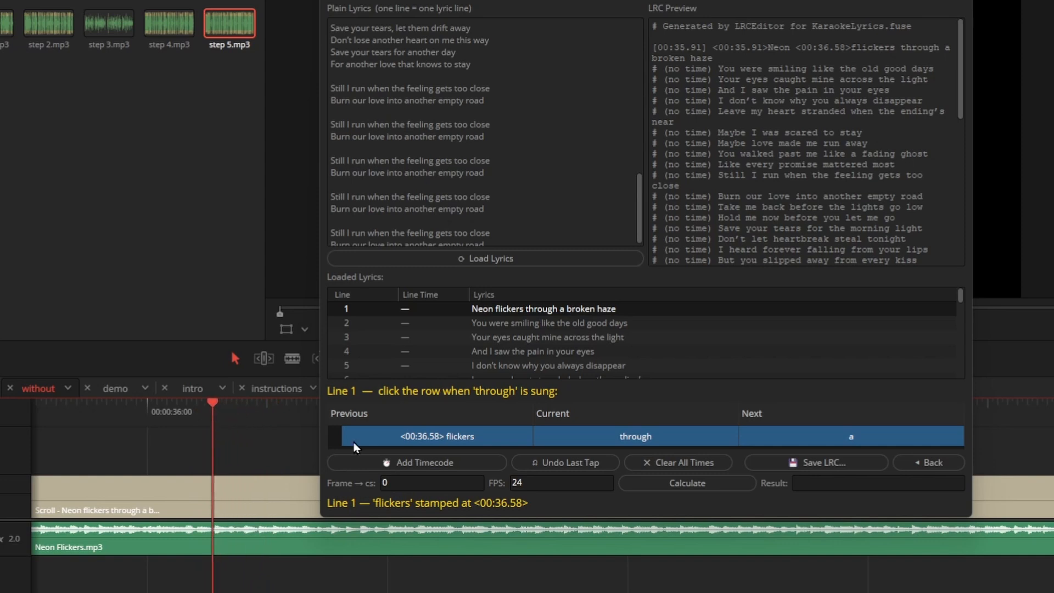
left_click(643, 438)
- Locate the start of the word "a" in the audio and stamp it at 00:37.29
key("space")
key("space")
left_click_drag(246, 416, 224, 410)
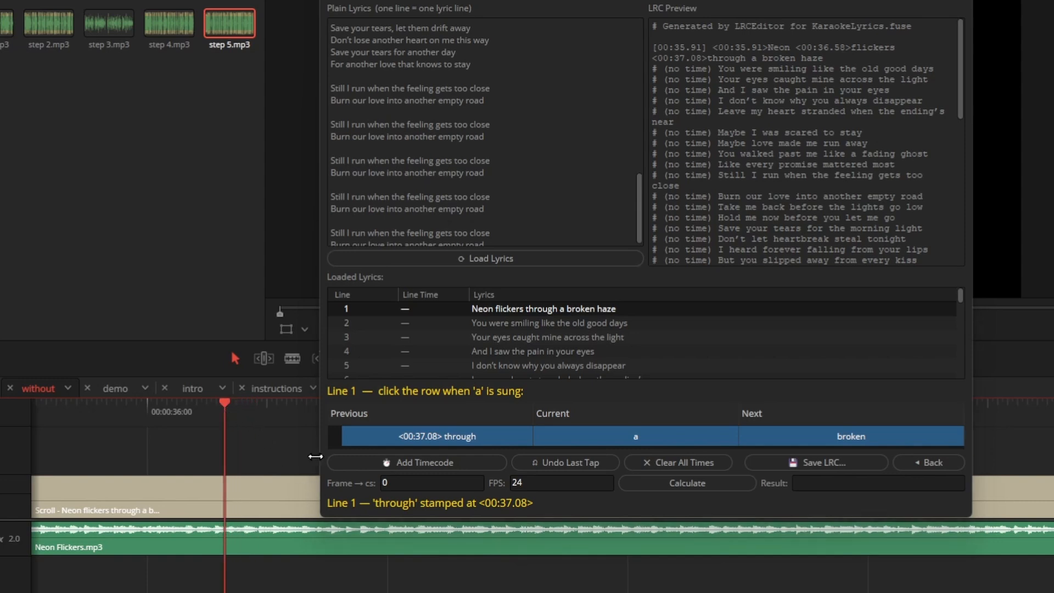
left_click(588, 437)
- Stamp the first line's last two words, "broken" at 00:37.54 and "haze" at 00:38.25
key("space")
key("Left")
key("Left")
key("Left")
key("Left")
key("Left")
key("Left")
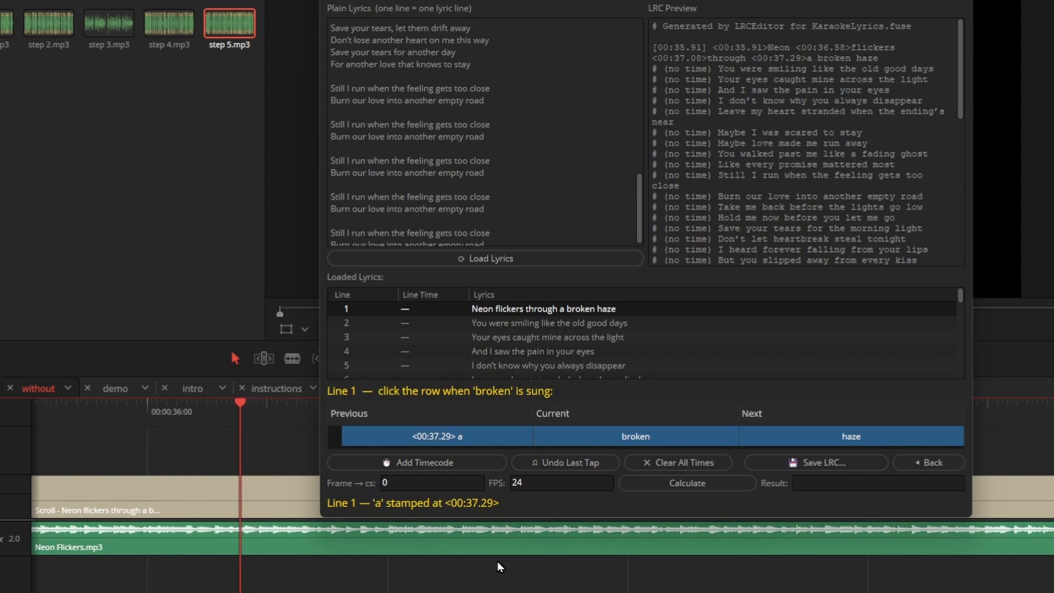
left_click(629, 439)
key("space")
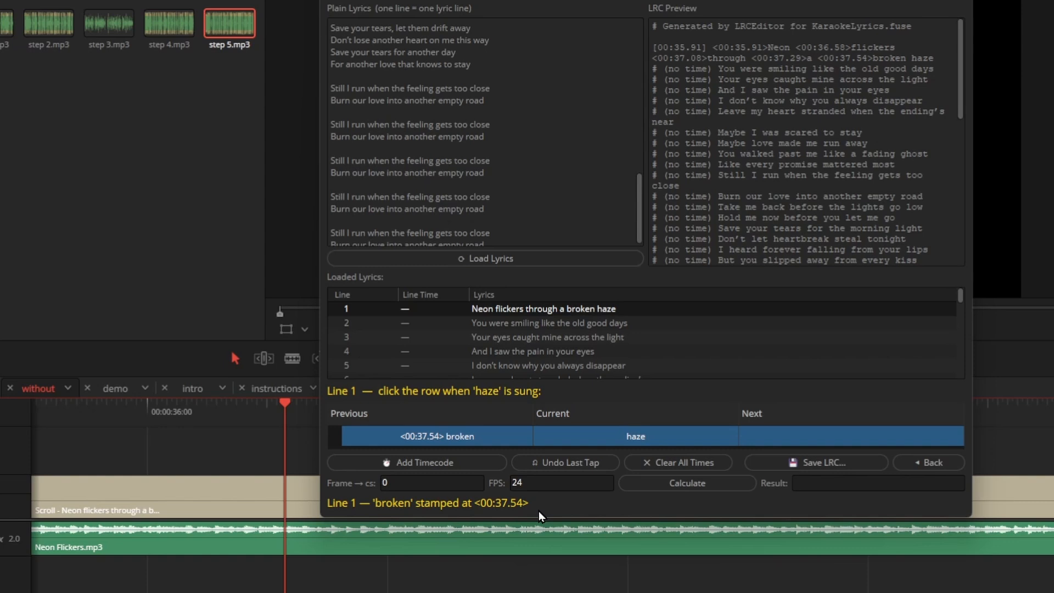
left_click(633, 438)
- Load the second lyric line, "You were smiling like the old good days", and stamp "You" at 00:39.91
left_click(557, 324)
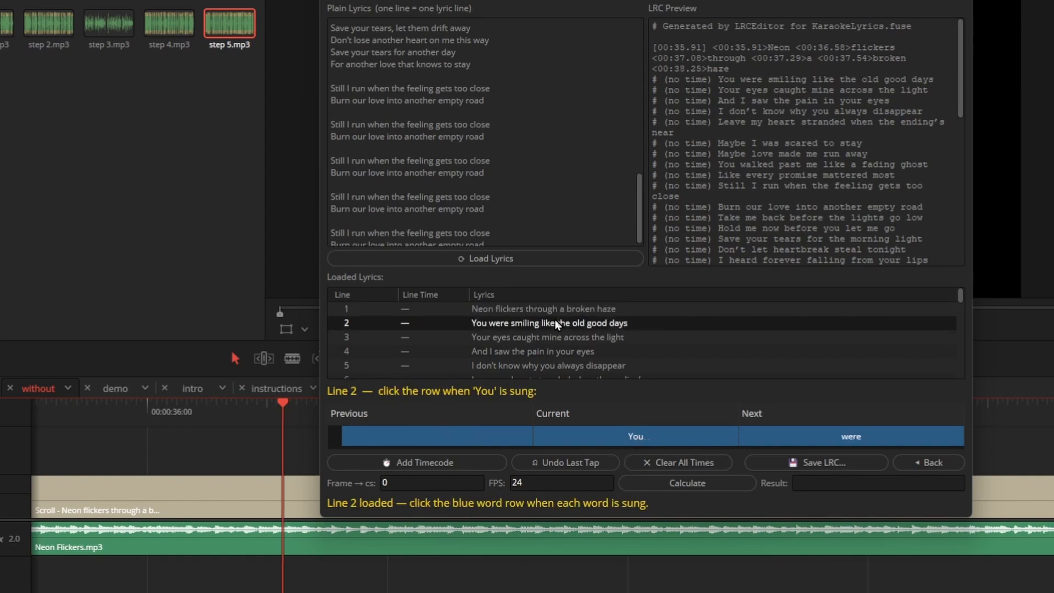
key("space")
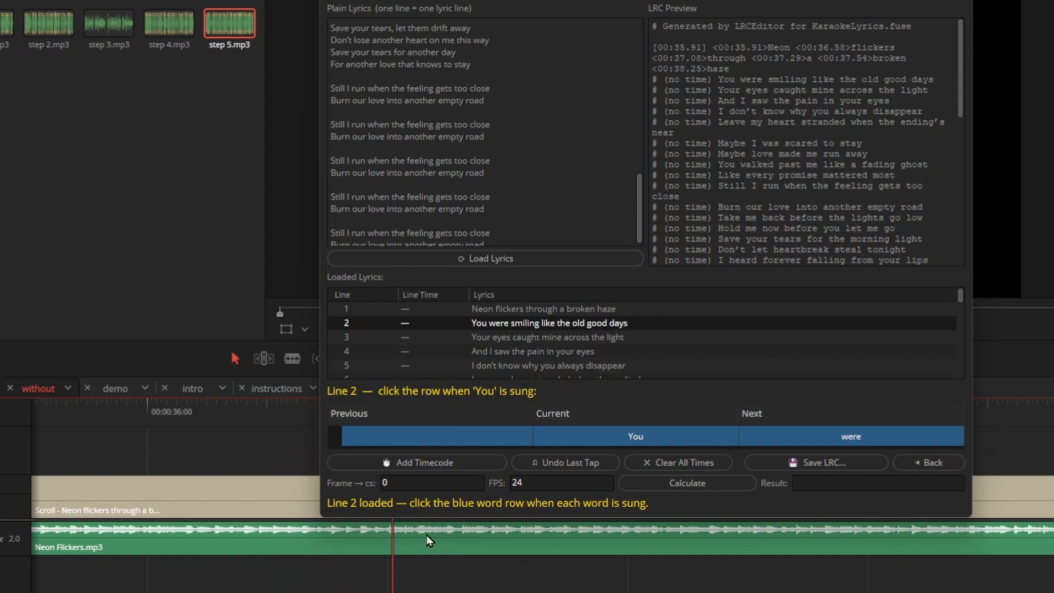
left_click_drag(556, 2, 639, 8)
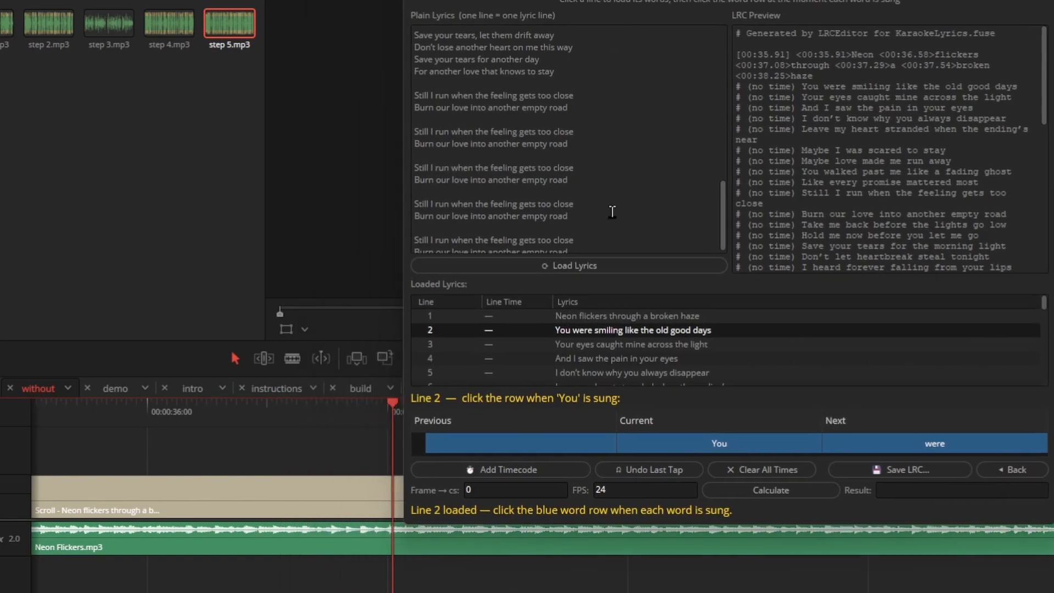
left_click_drag(468, 569, 320, 554)
left_click_drag(247, 407, 247, 404)
left_click_drag(249, 407, 244, 406)
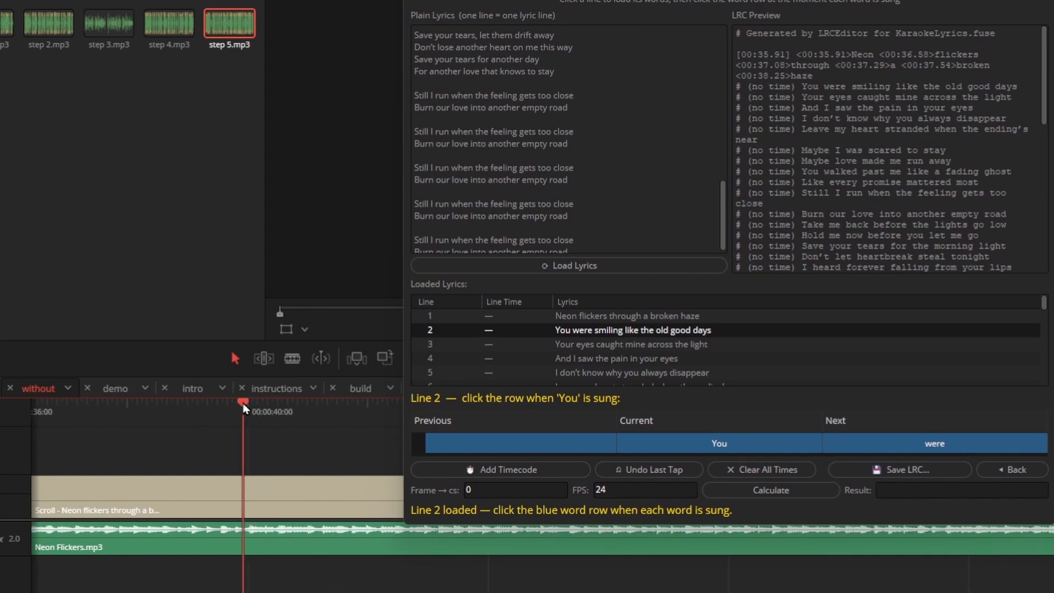
left_click(651, 446)
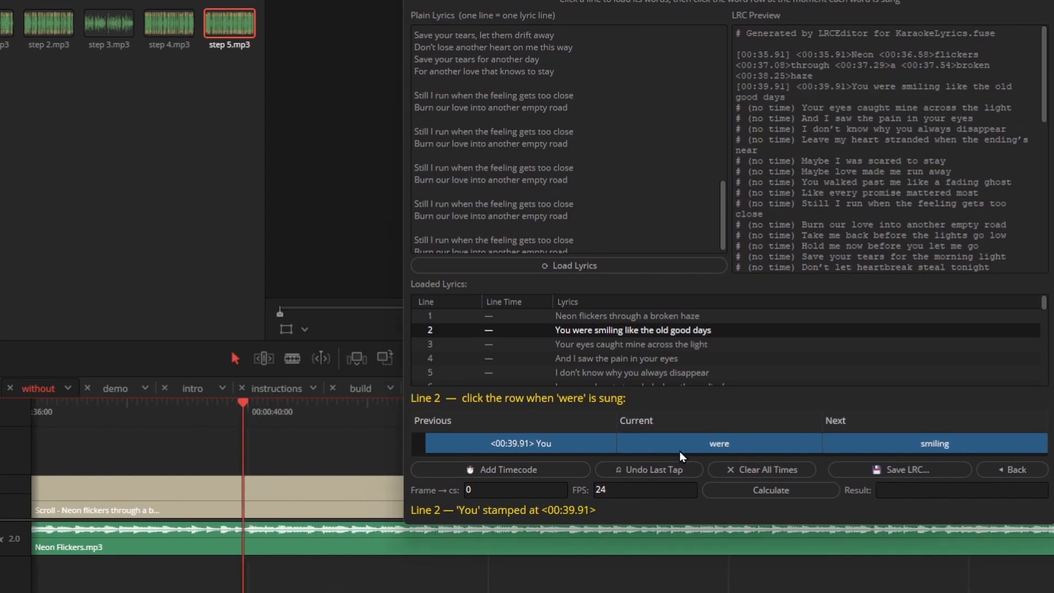
- Stamp the second line's word "were" at 00:40.20, and stamp "smiling" where it is sung
key("space")
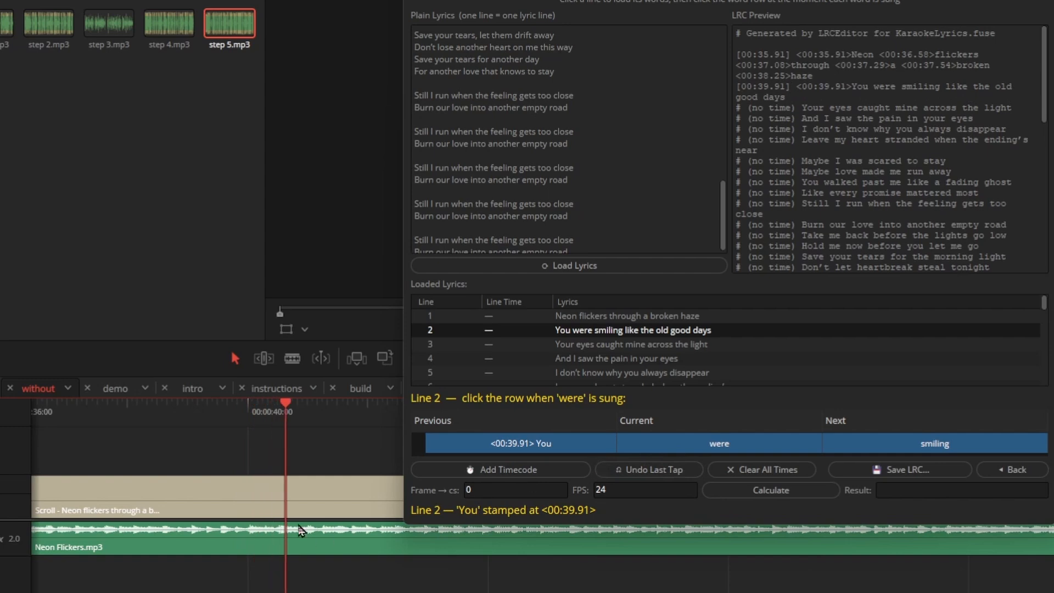
left_click_drag(280, 421, 261, 406)
key("space")
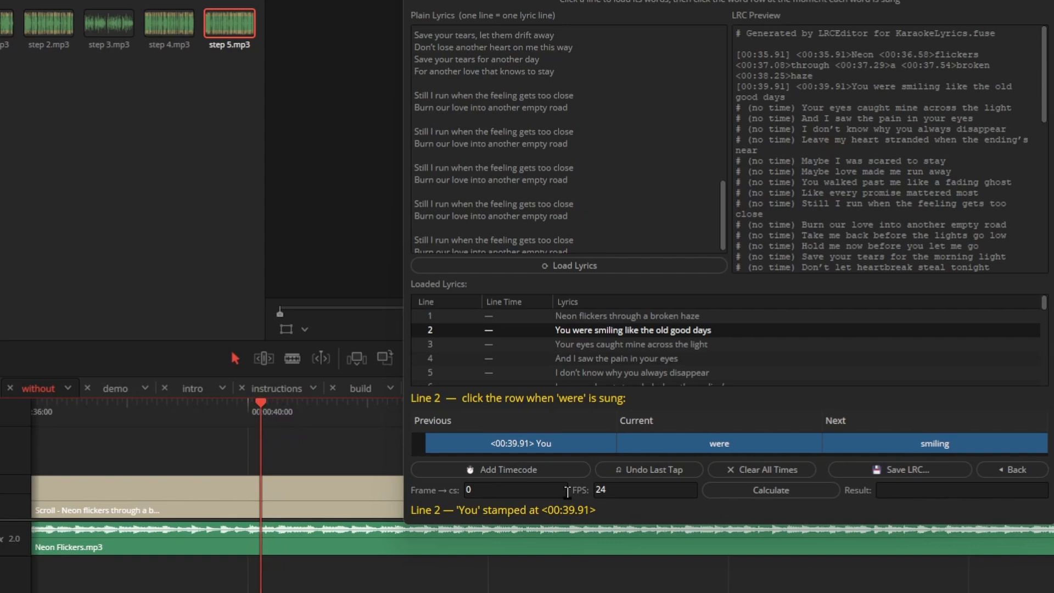
left_click(717, 450)
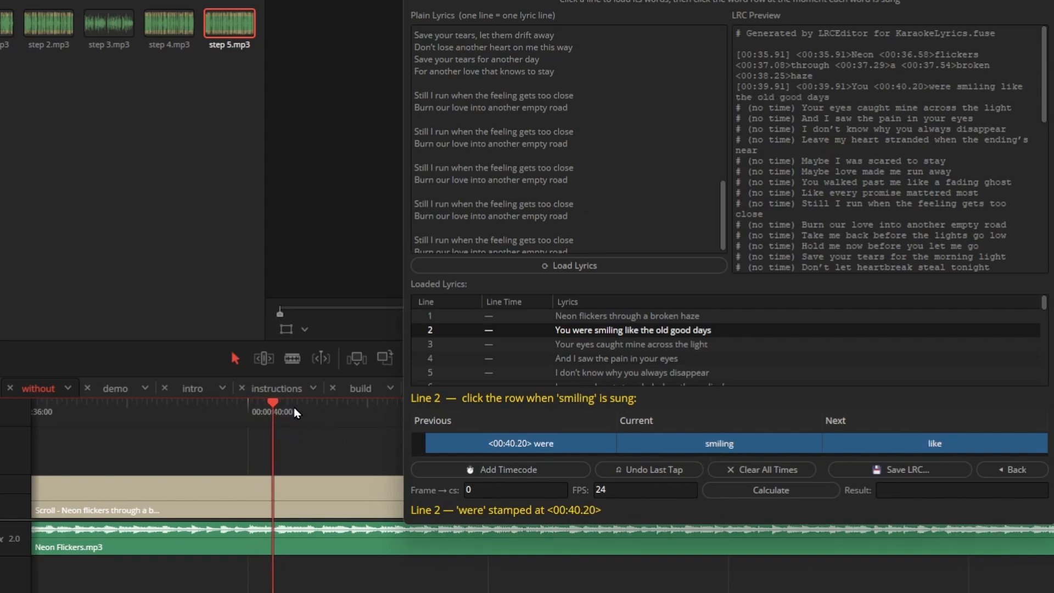
left_click(724, 446)
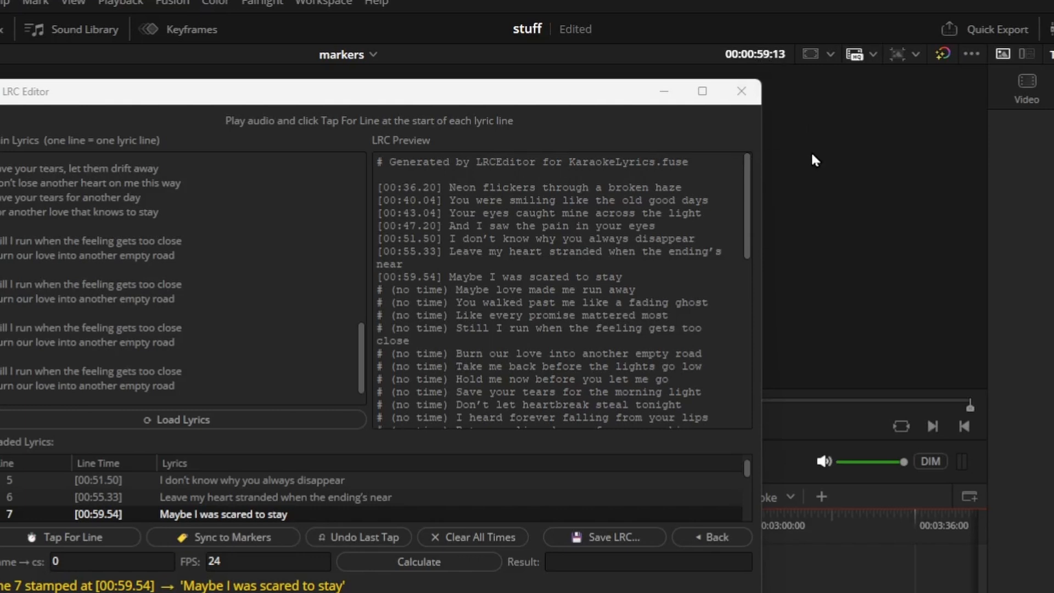
- Copy the record timecode 00:00:59:13 into the frame-to-centisecond calculator and convert it at 24 FPS
right_click(762, 60)
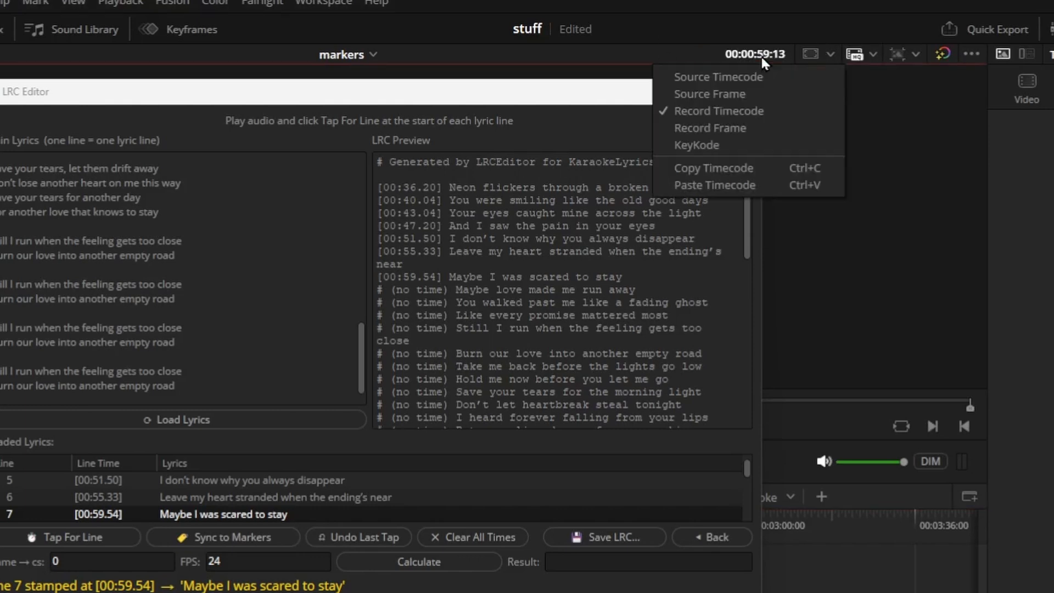
left_click(742, 170)
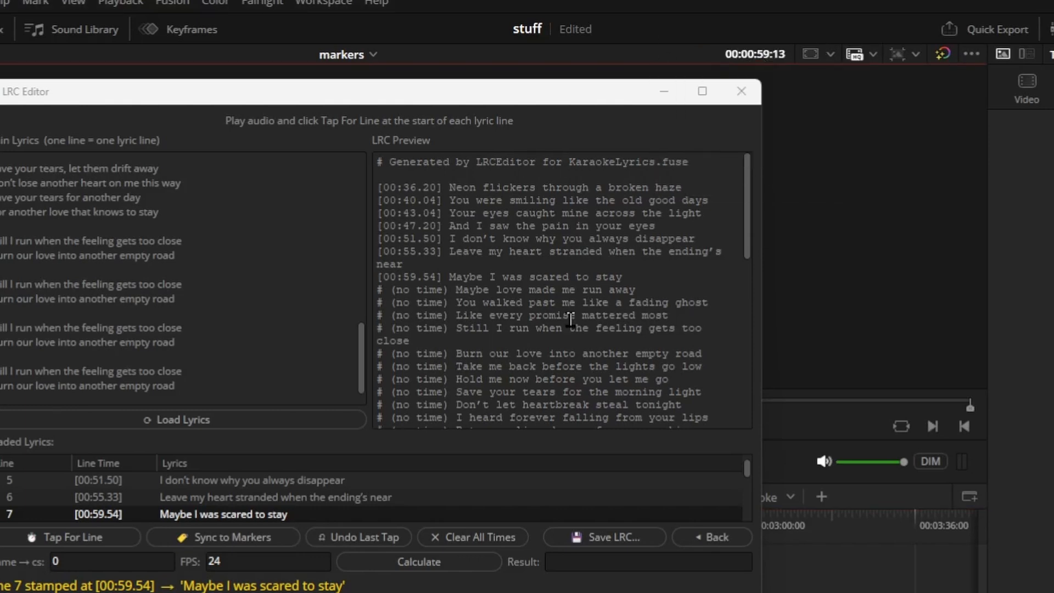
left_click(97, 560)
key("ctrl+v")
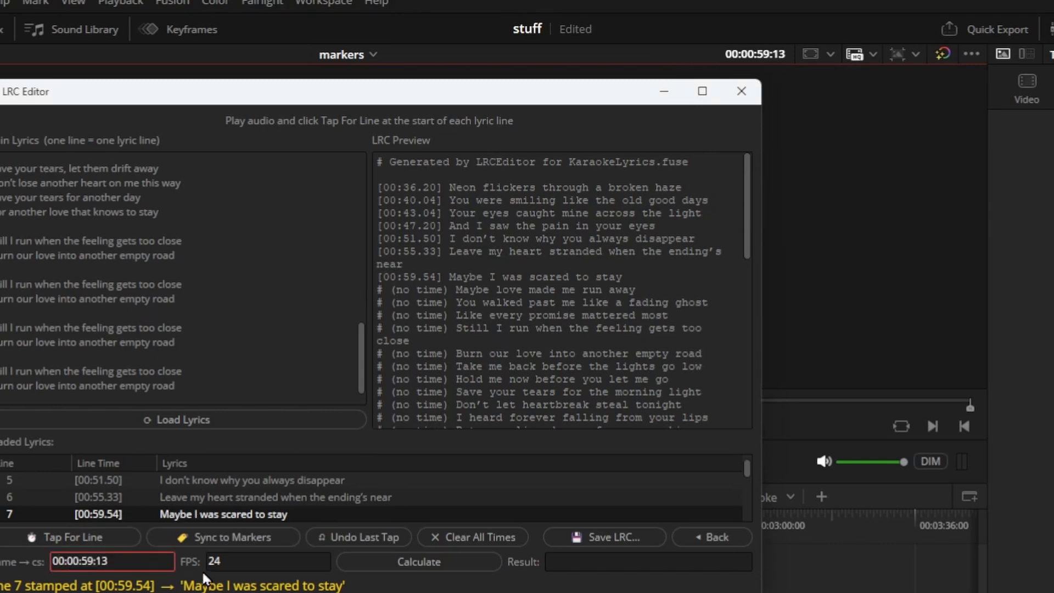
left_click(385, 568)
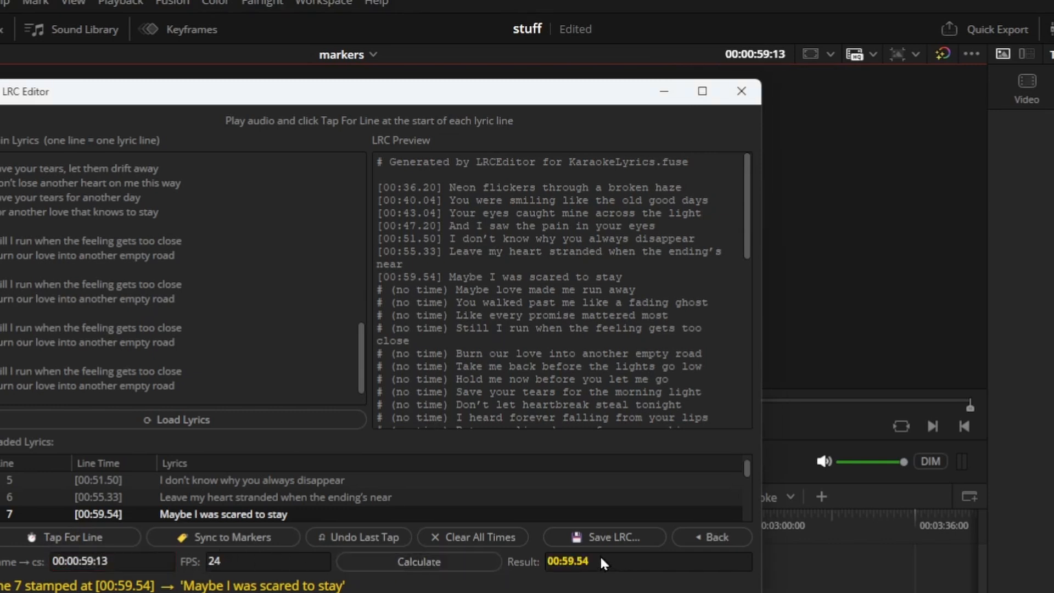
- Replace the timestamp of "Maybe I was scared to stay" in the LRC preview with the copied result 00:59.54
right_click(549, 563)
left_click(572, 568)
left_click(438, 277)
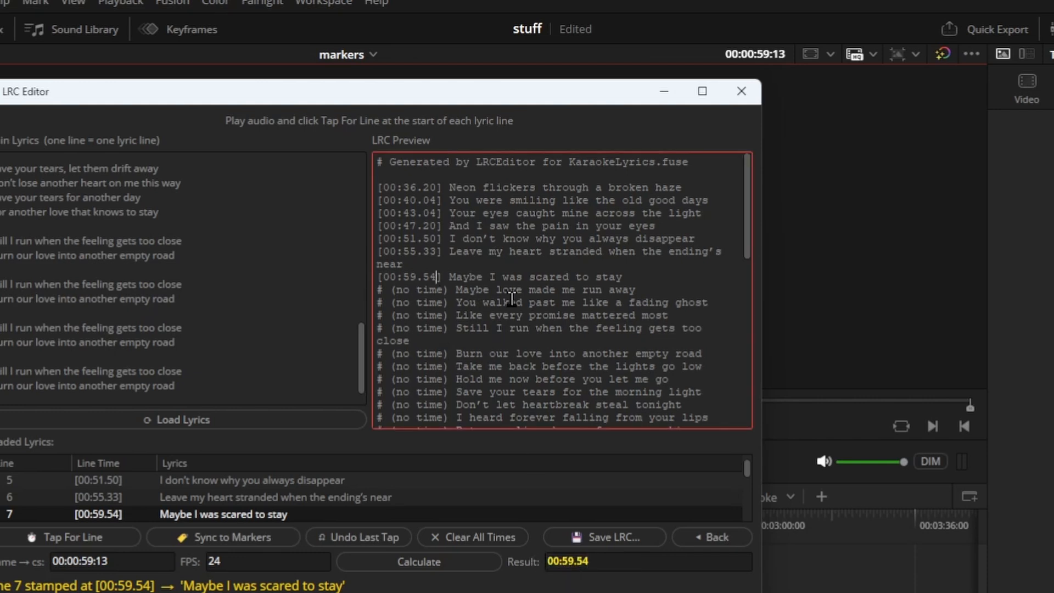
key("BackSpace")
key("BackSpace")
key("BackSpace")
key("BackSpace")
key("BackSpace")
key("BackSpace")
key("BackSpace")
key("BackSpace")
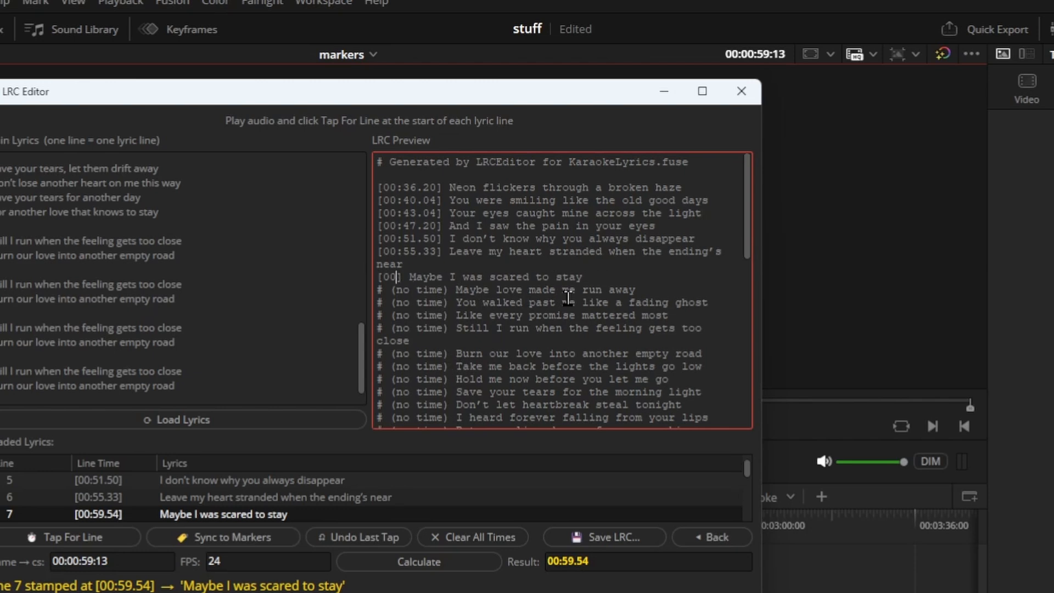
key("ctrl+v")
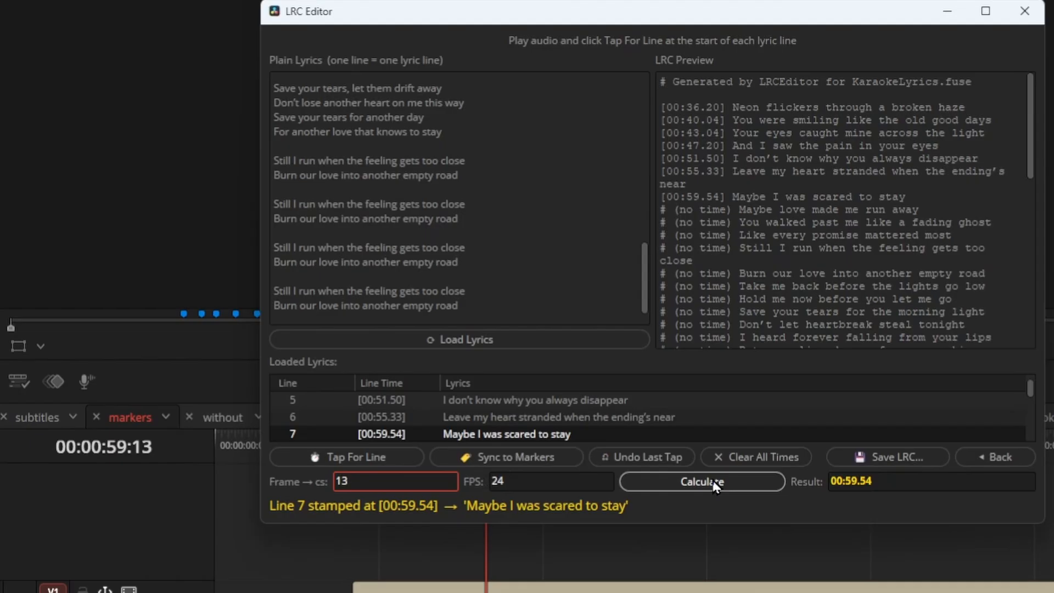
- Convert only the frame number 13 to centiseconds at 24 FPS
left_click(423, 563)
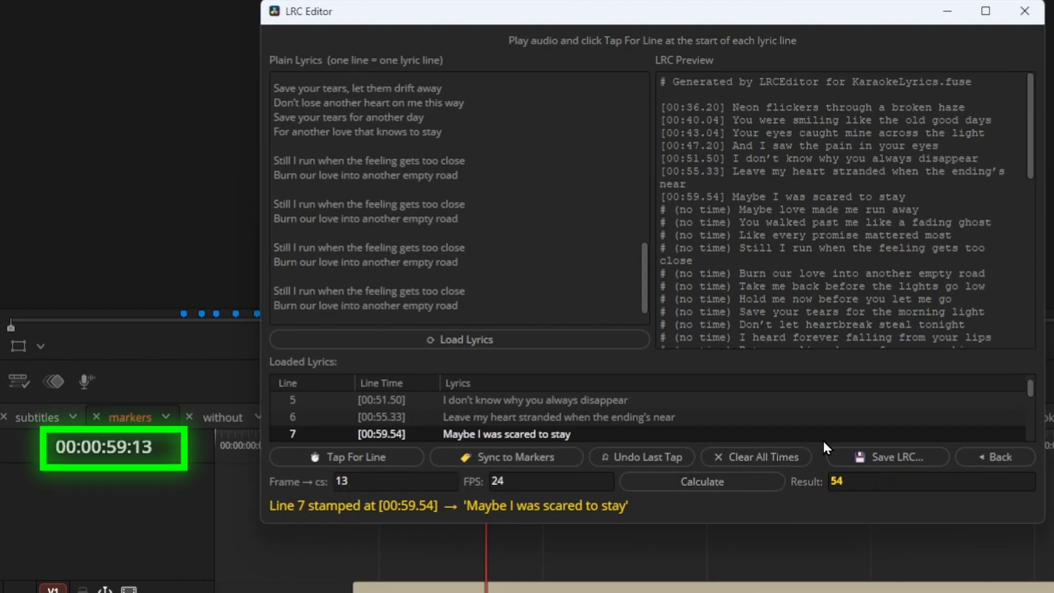
double_click(711, 191)
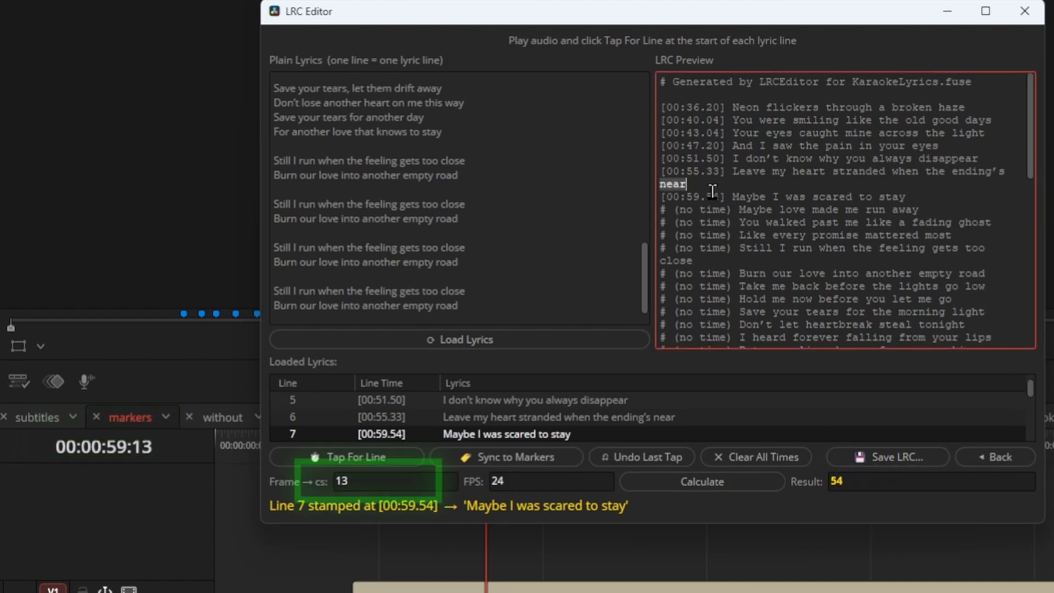
triple_click(718, 196)
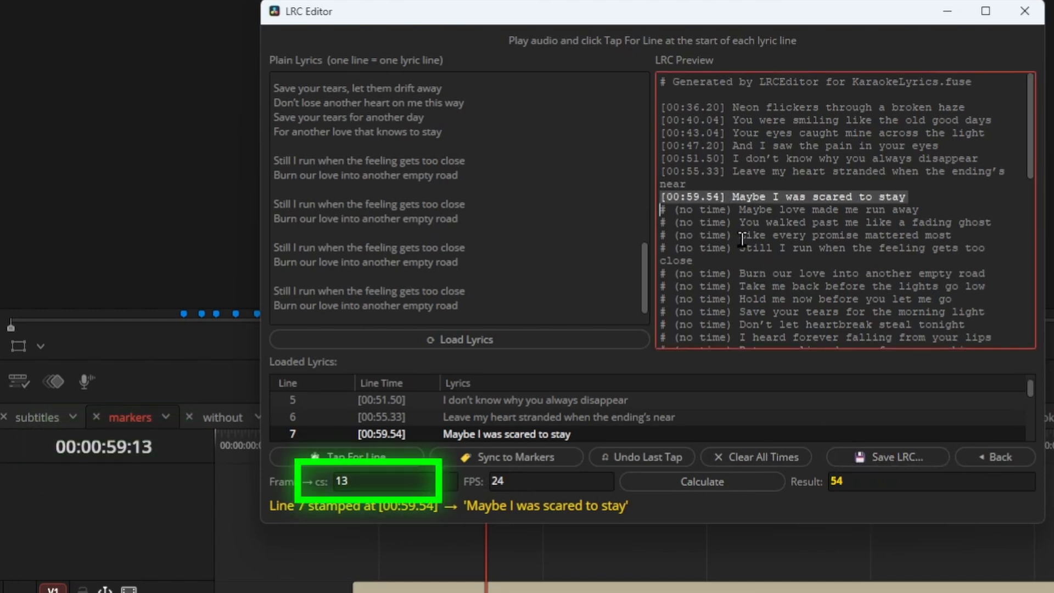
left_click(719, 197)
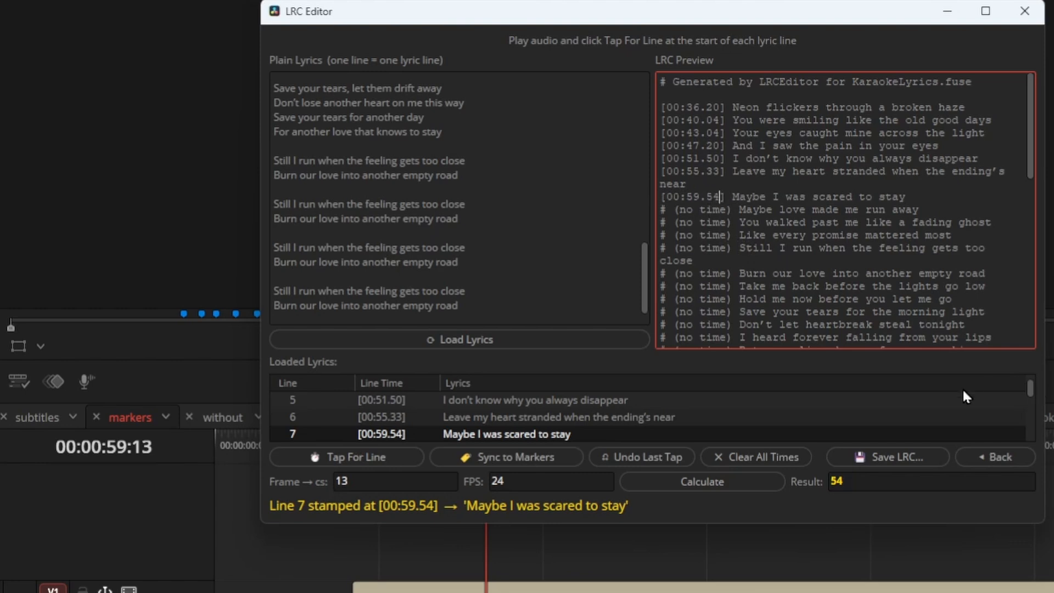
left_click(725, 235)
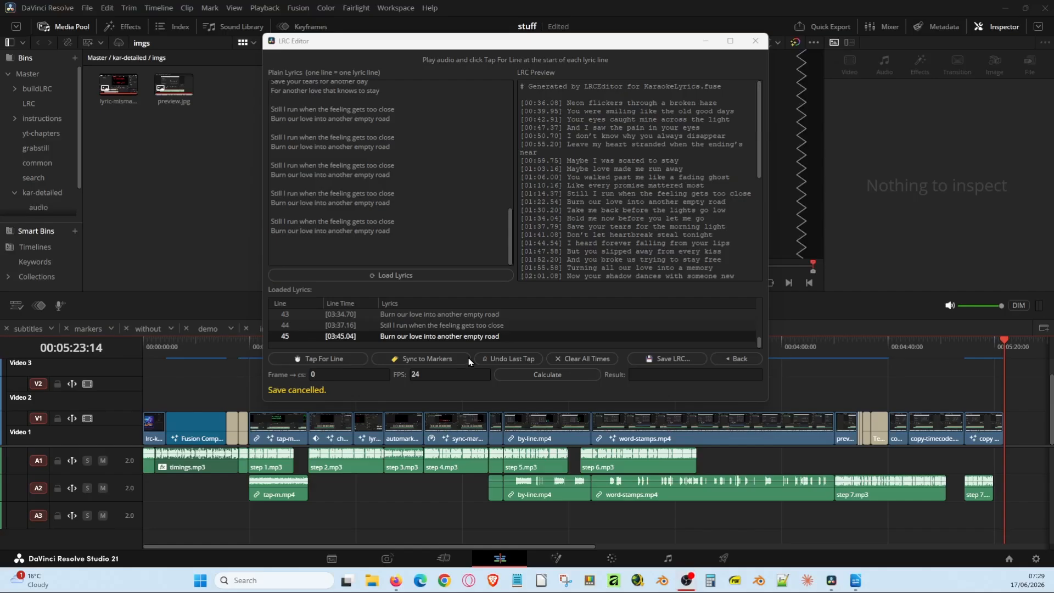
- Save the time-stamped lyrics as an LRC file named lyrics in the Desktop folder
left_click(657, 359)
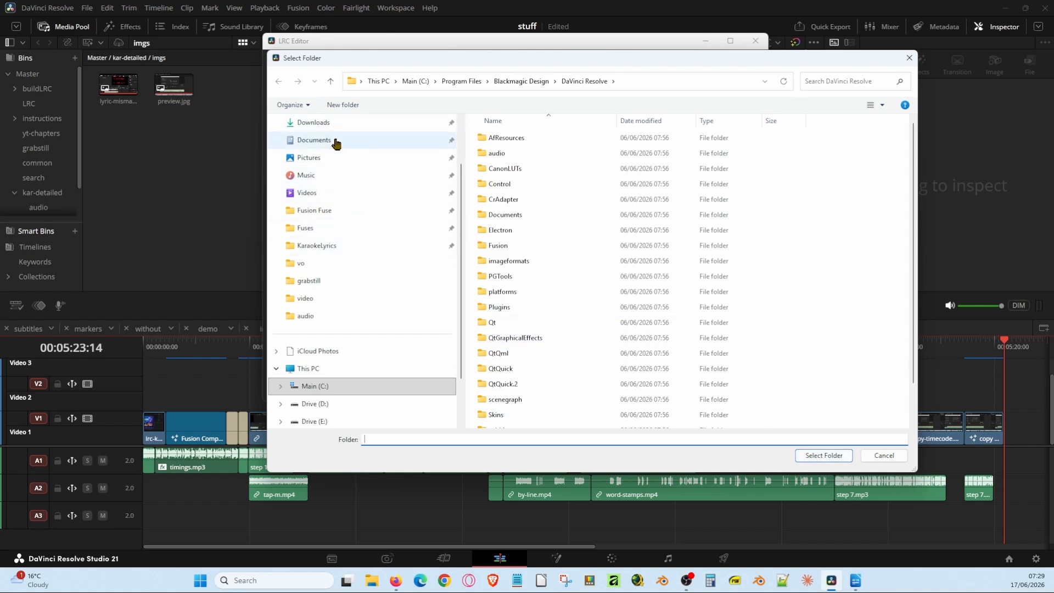
scroll(333, 142, "up", 2)
left_click(321, 161)
left_click(826, 455)
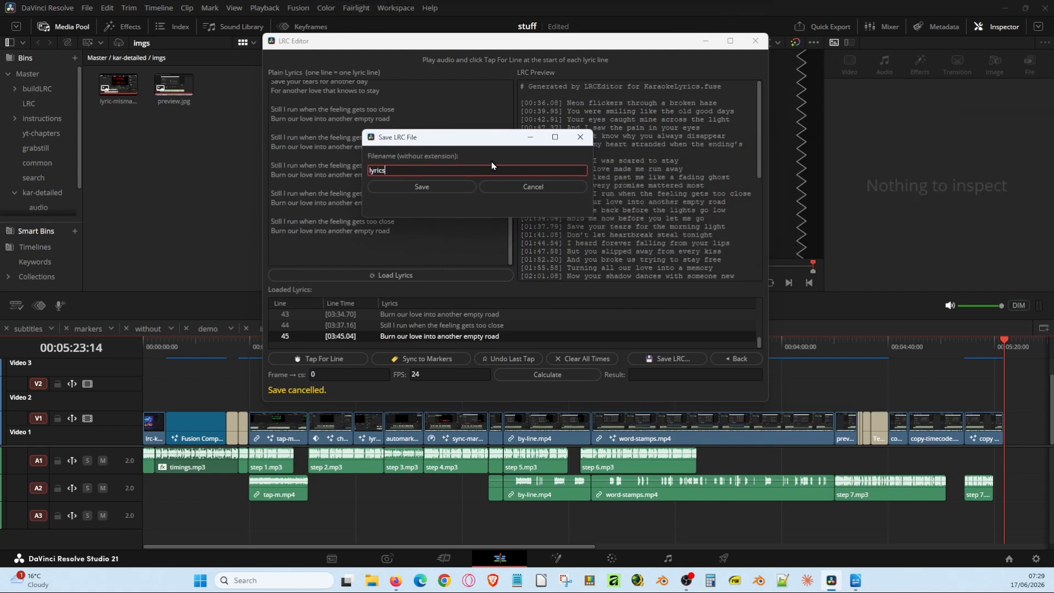
left_click(421, 186)
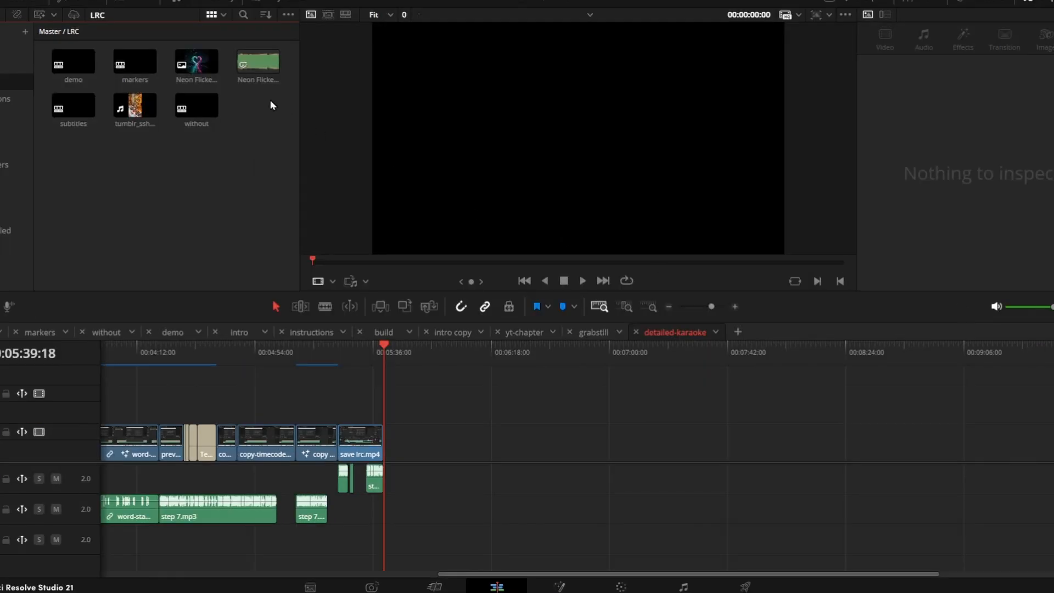
- Place the Neon Flickers audio on the timeline at the playhead and open the Fusion Composition clip above it in Fusion
left_click(256, 64)
left_click_drag(257, 64, 412, 504)
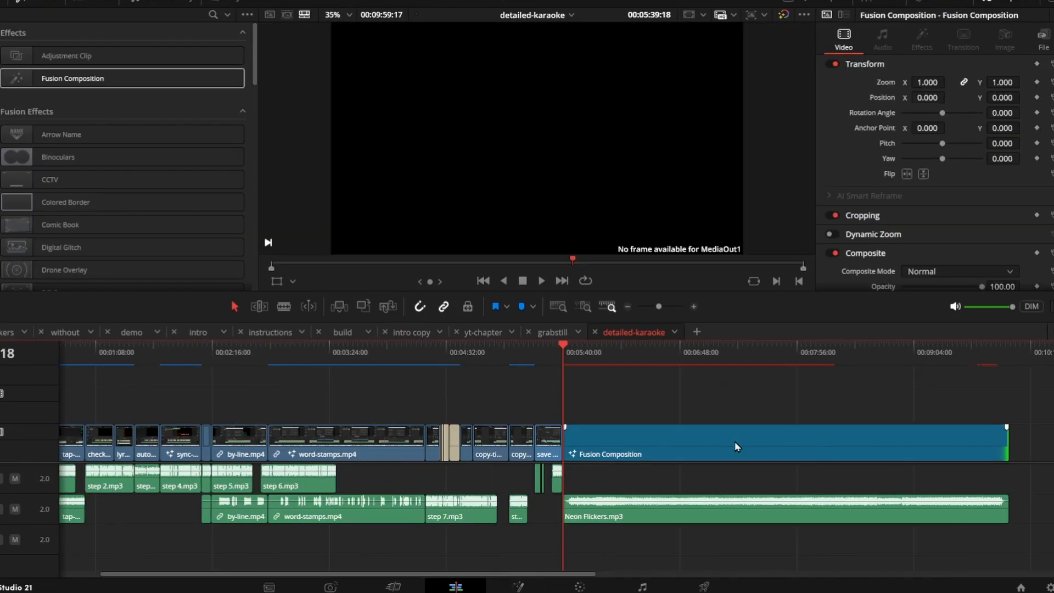
right_click(738, 443)
left_click(766, 363)
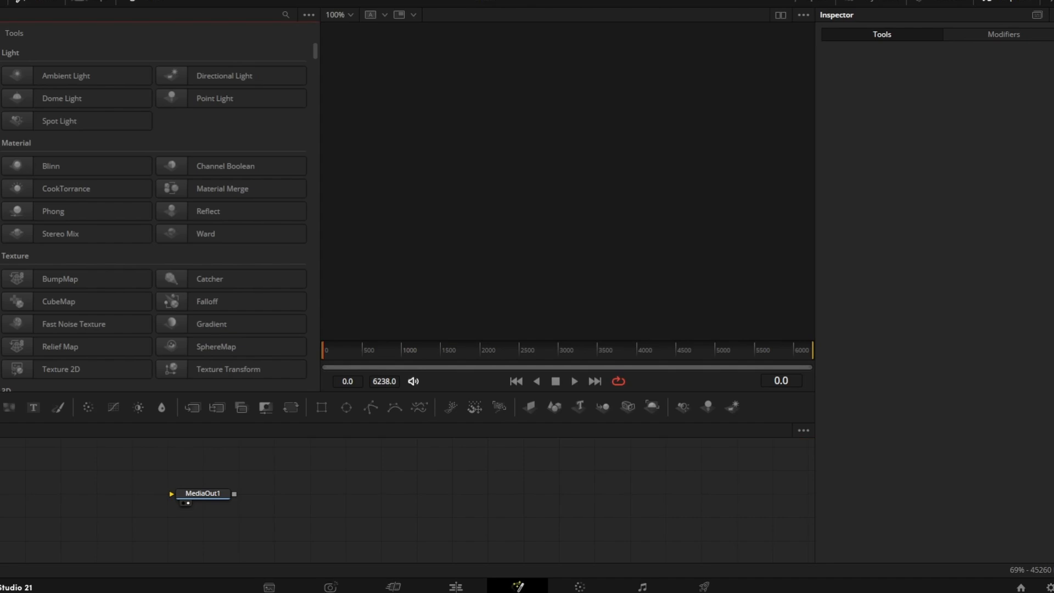
- Add a Karaoke Lyrics node connected to MediaOut1 and load lyrics.lrc from the Desktop as its lyrics file
left_click_drag(203, 129, 192, 384)
left_click_drag(81, 500, 186, 497)
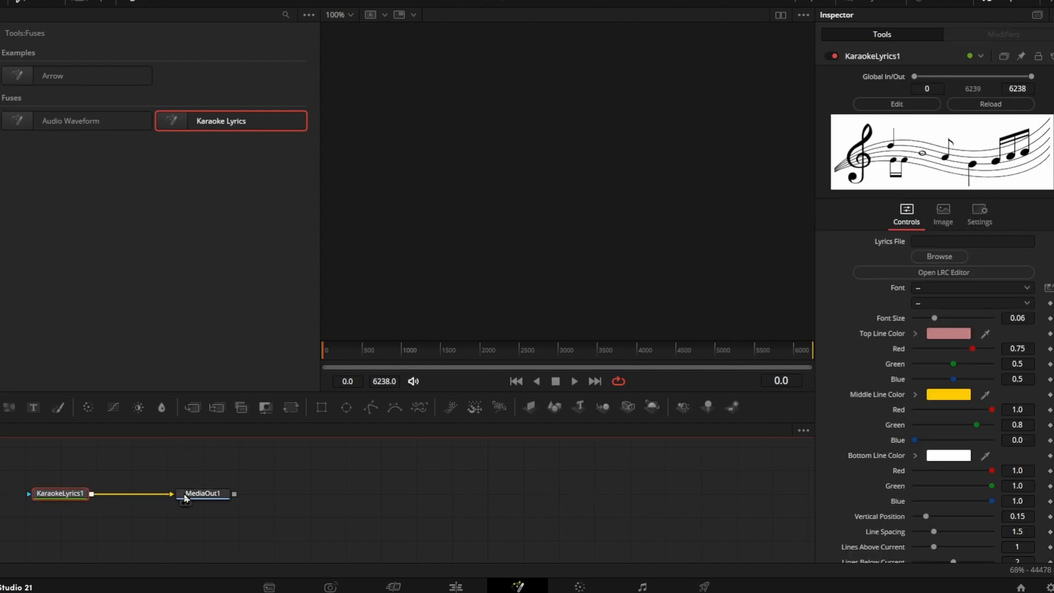
left_click(952, 259)
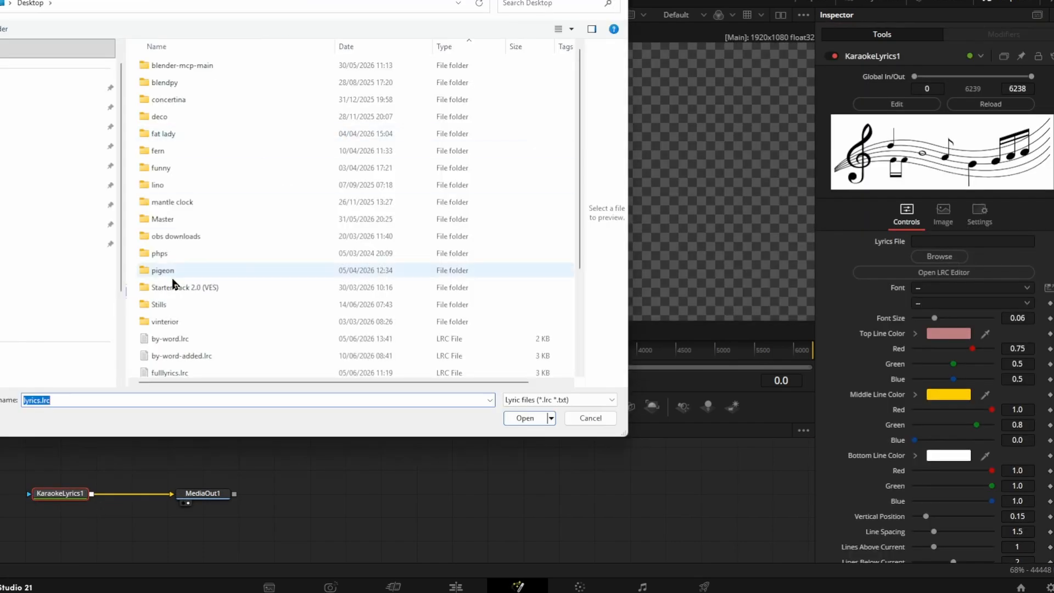
scroll(213, 334, "down", 1)
left_click(169, 351)
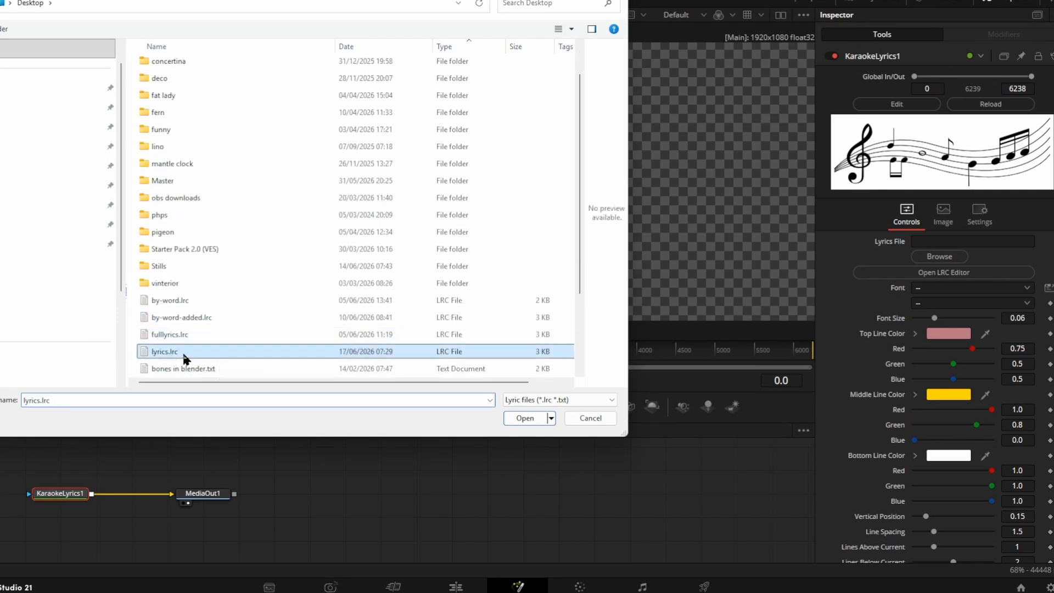
left_click(523, 418)
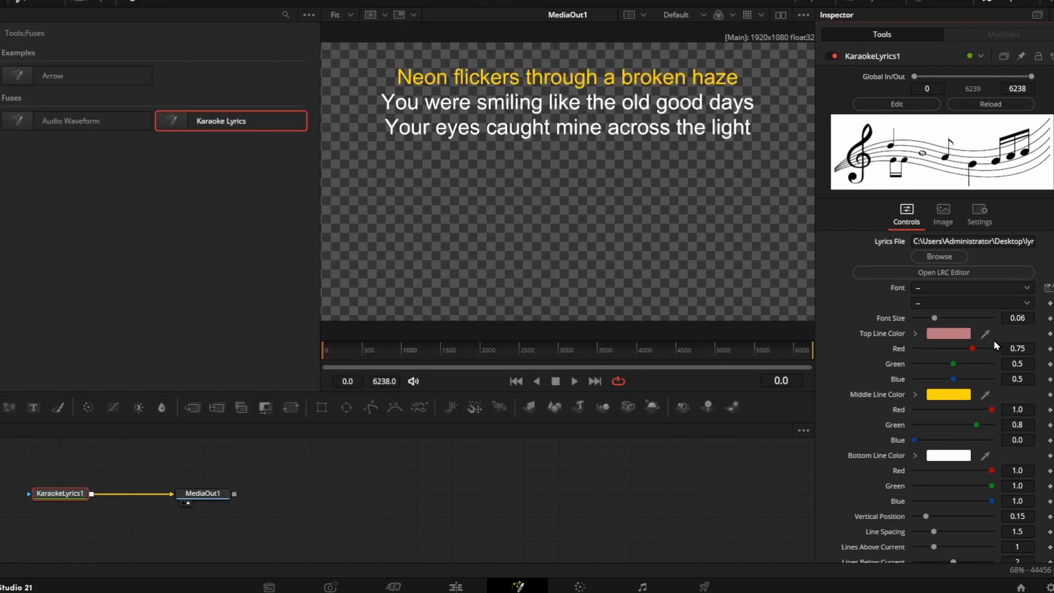
- Set the lyrics font to abeatbyKai Regular and reduce the font size to 0.0456
left_click(1047, 287)
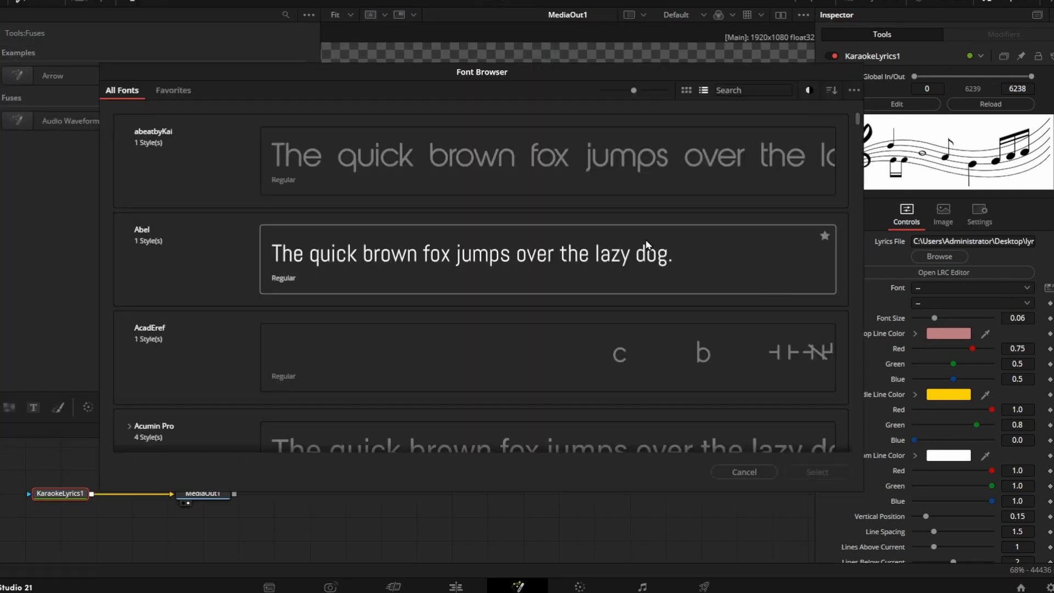
left_click(639, 173)
left_click(805, 470)
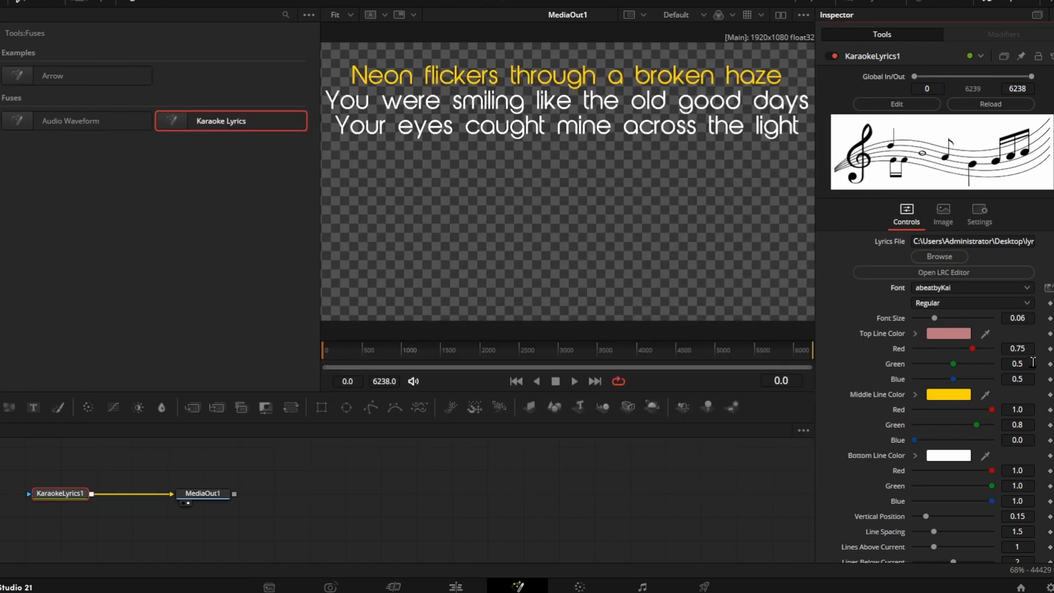
left_click_drag(1019, 318, 940, 318)
- Move the lyrics down to a vertical position of 0.801 and open the timeline-matching FPS value for editing
scroll(1026, 405, "down", 2)
scroll(1021, 426, "down", 4)
scroll(1020, 396, "down", 1)
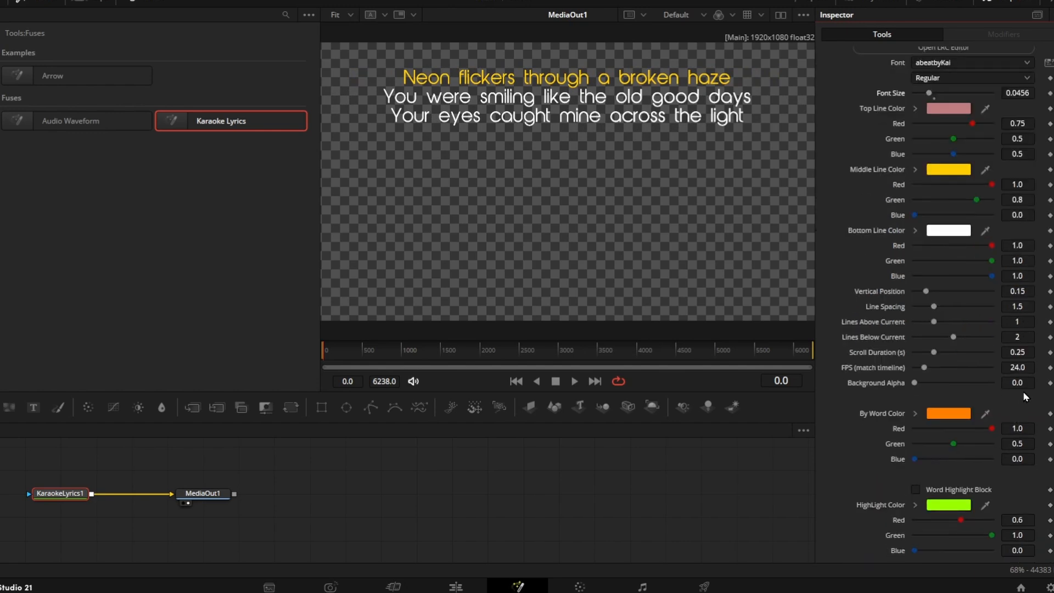
mouse_move(1018, 291)
left_mouse_down()
mouse_move(1052, 291)
mouse_move(1021, 295)
left_mouse_up()
left_click(1016, 367)
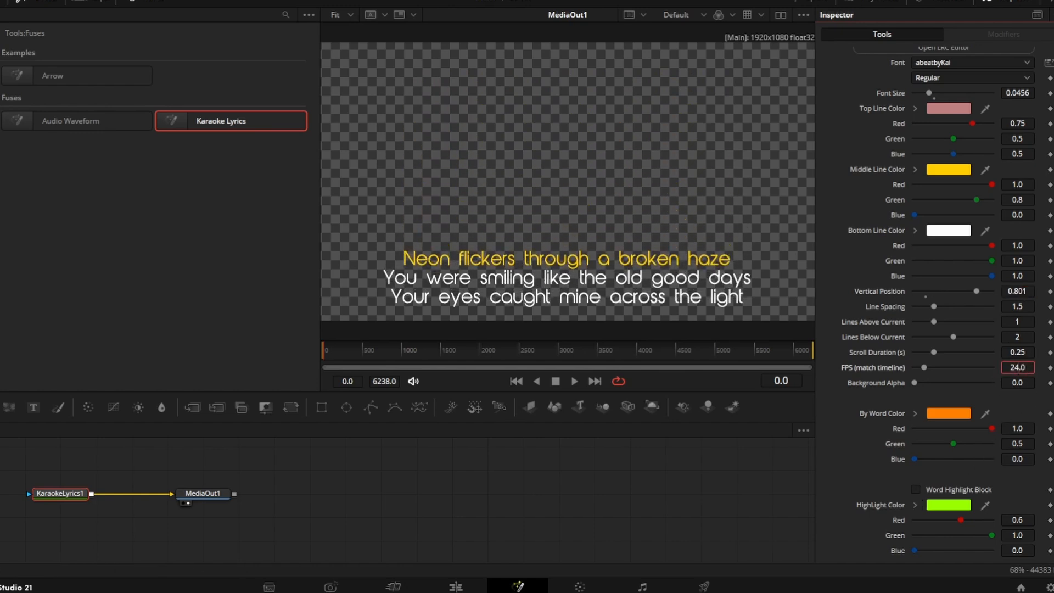